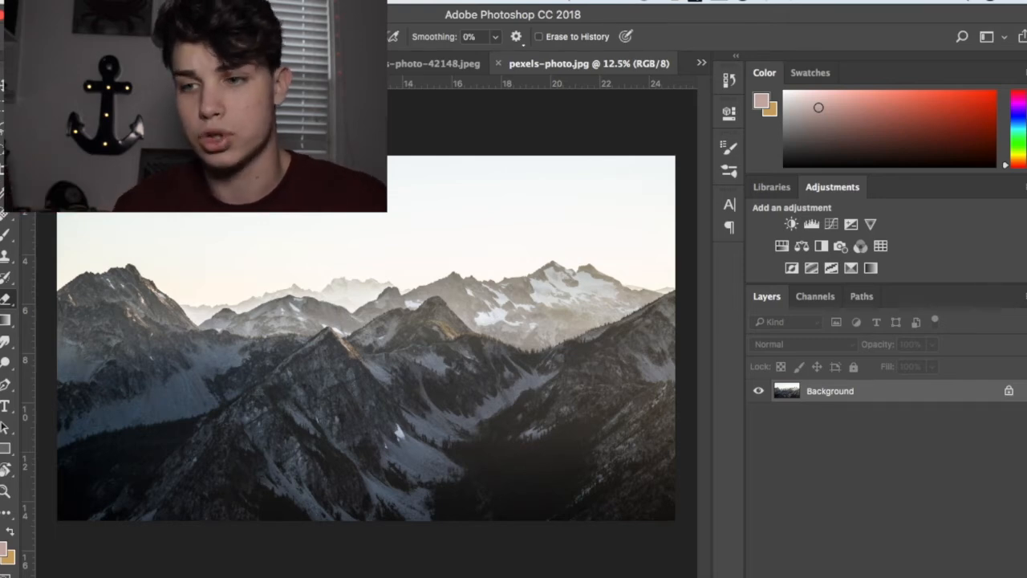
Step: Look through the open night-sky and stargazer photos, and bring up the finished composite explore.psd
key(ctrl+Tab)
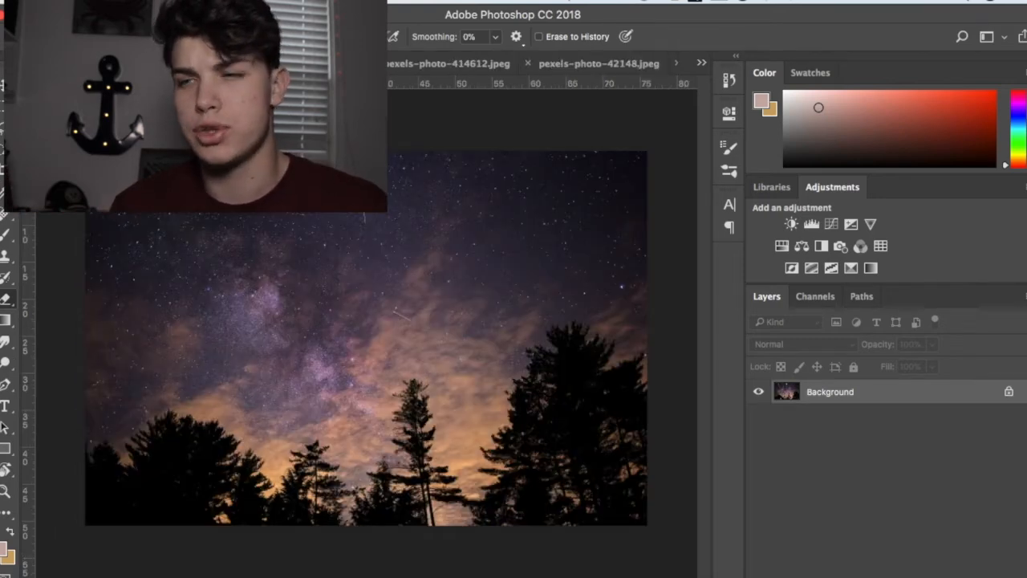
click(398, 66)
click(582, 58)
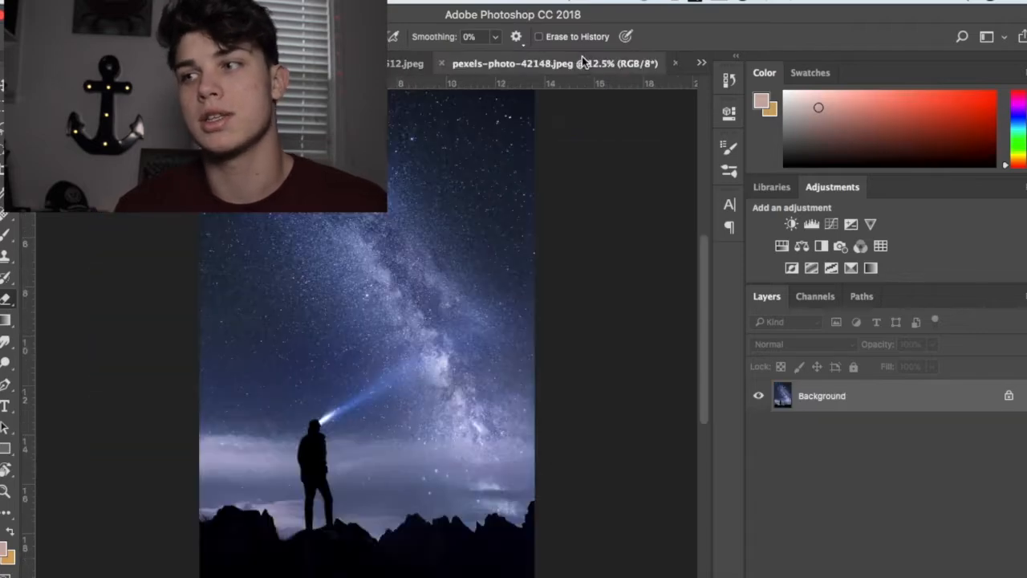
click(701, 63)
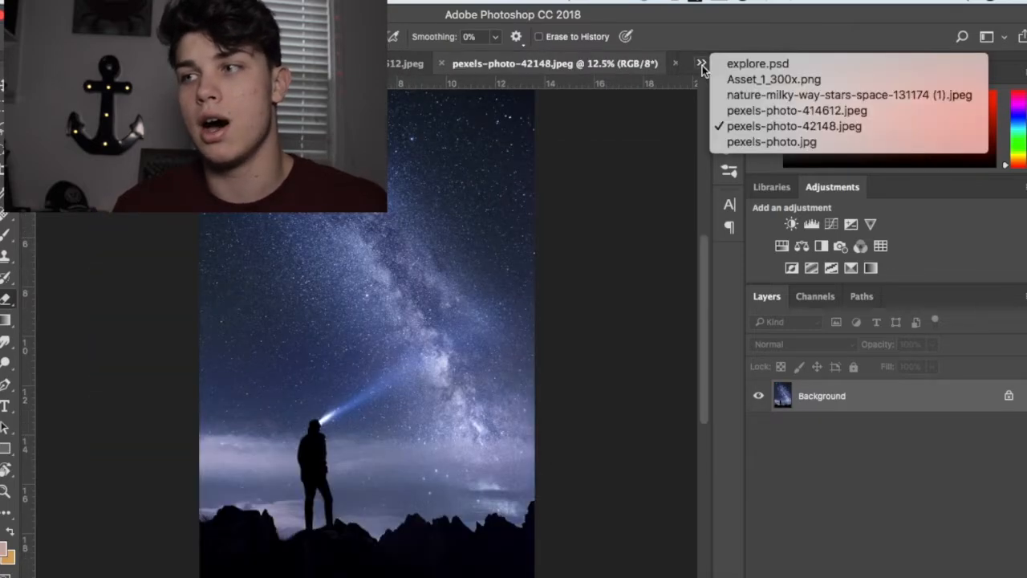
click(745, 64)
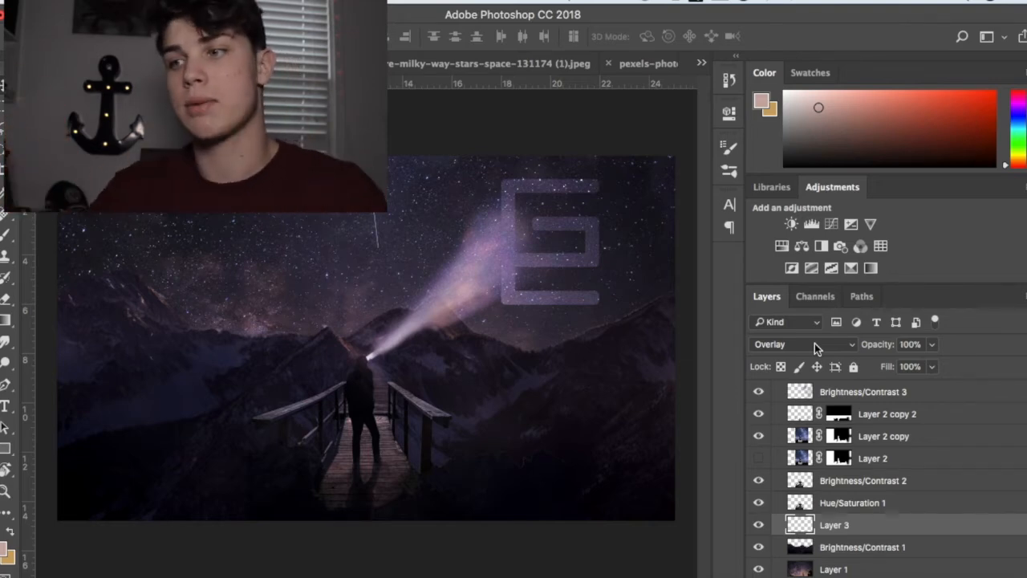
Step: Toggle the visibility of Layer 3 to compare the composite with and without the logo in the sky
click(758, 524)
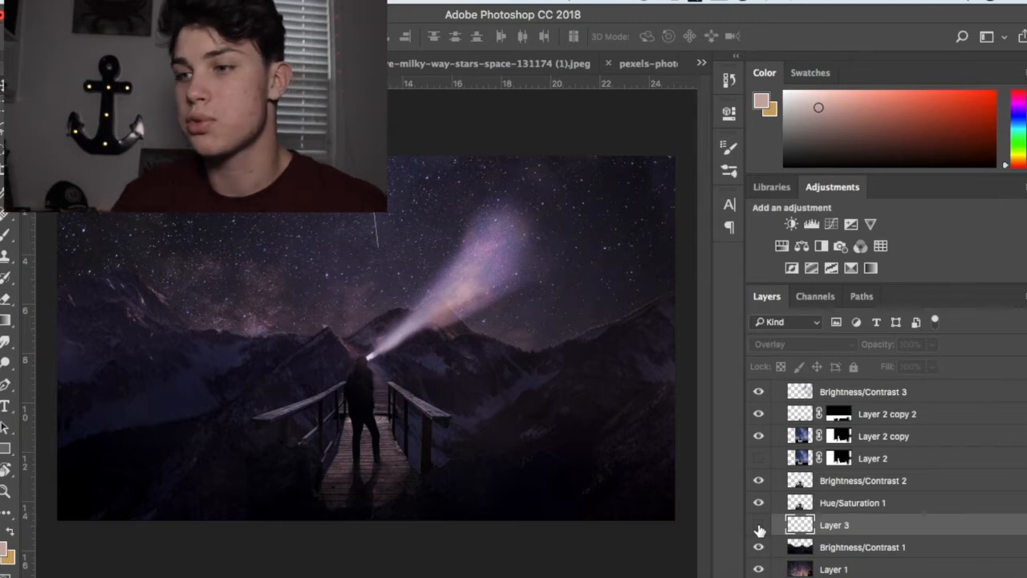
click(759, 528)
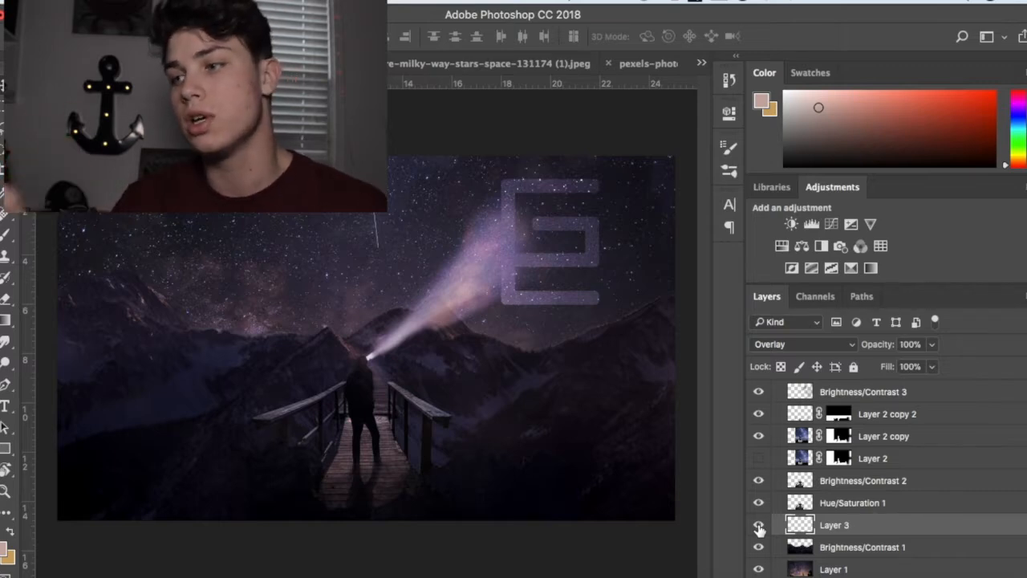
click(759, 528)
click(759, 528)
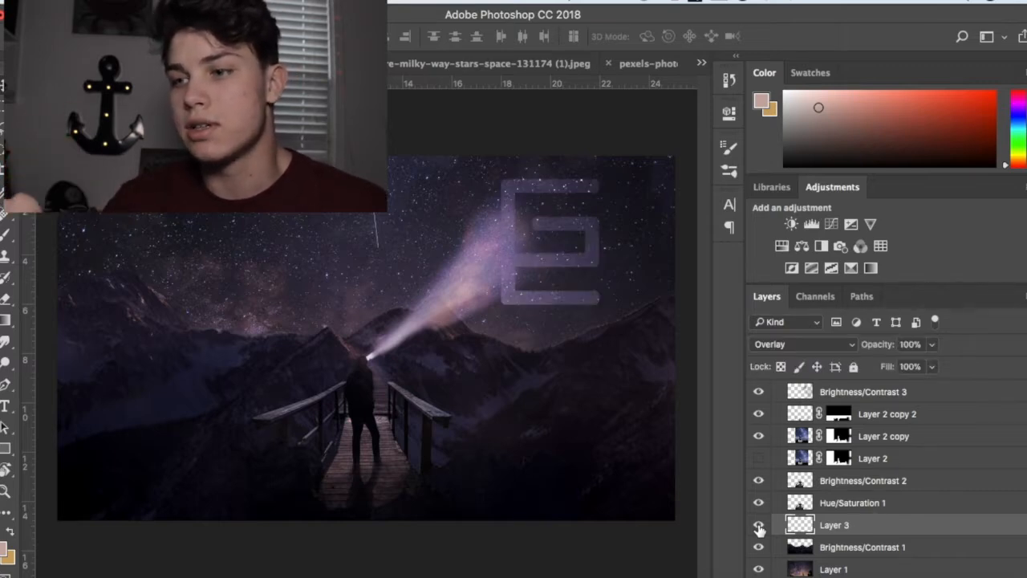
click(759, 528)
click(759, 526)
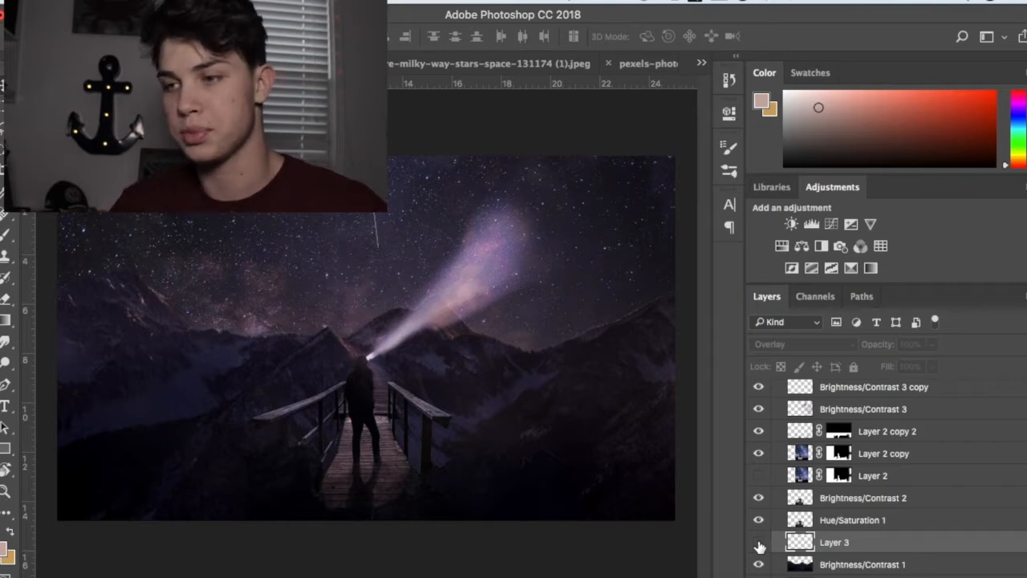
click(760, 545)
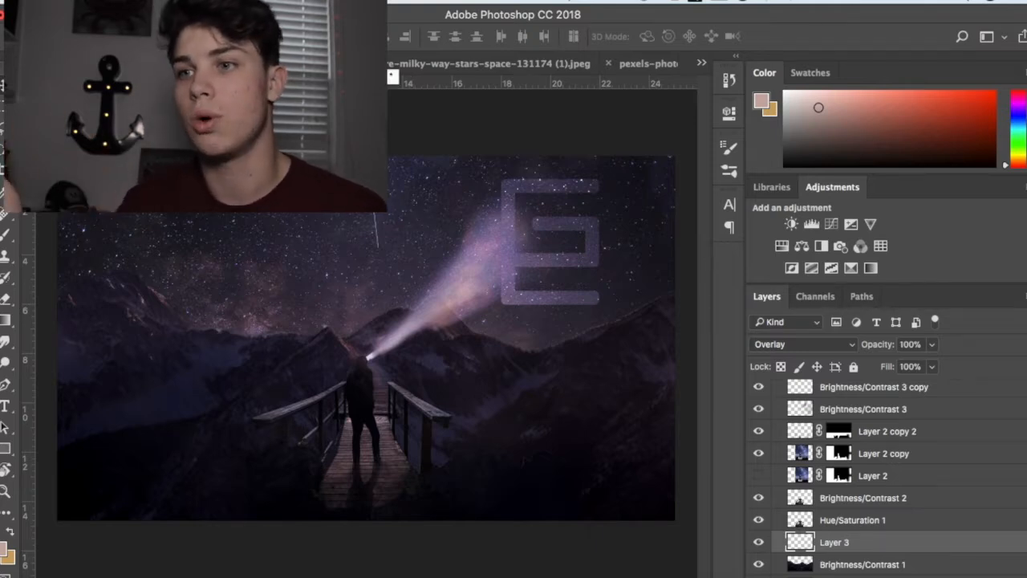
Step: Review the milky way, dock, stargazer and mountain source photos one after another, and return to explore.psd
click(456, 63)
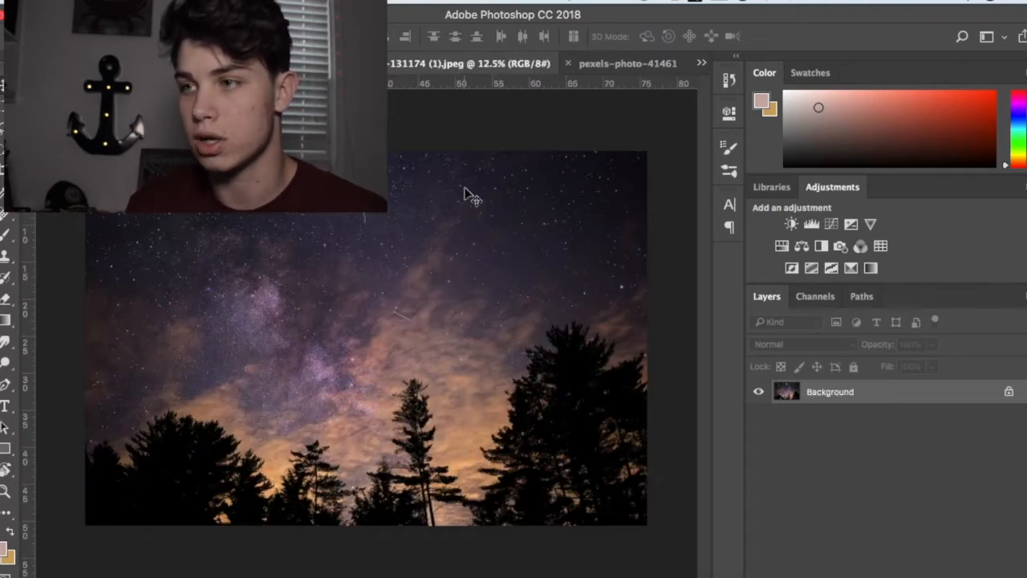
click(619, 66)
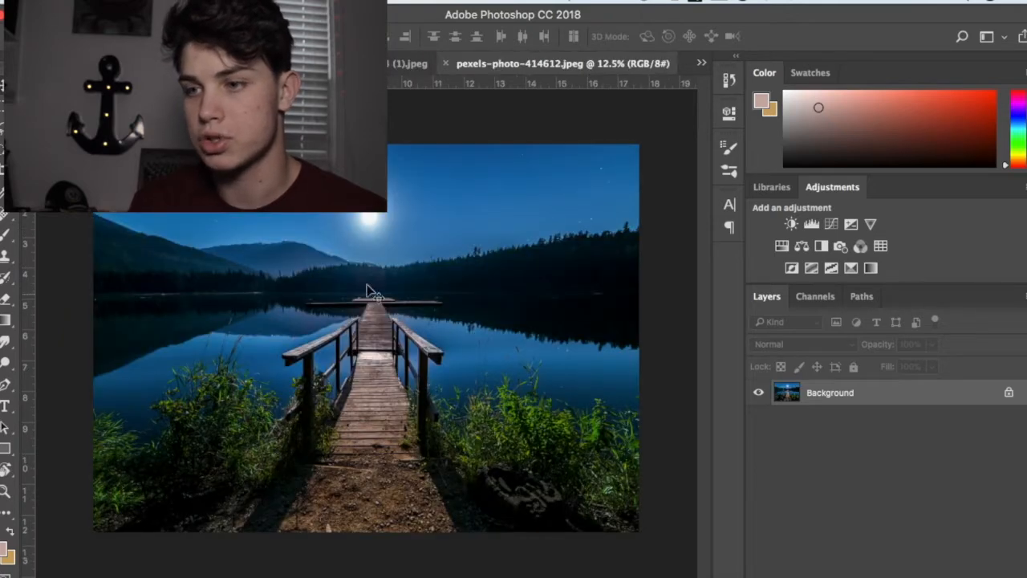
click(701, 59)
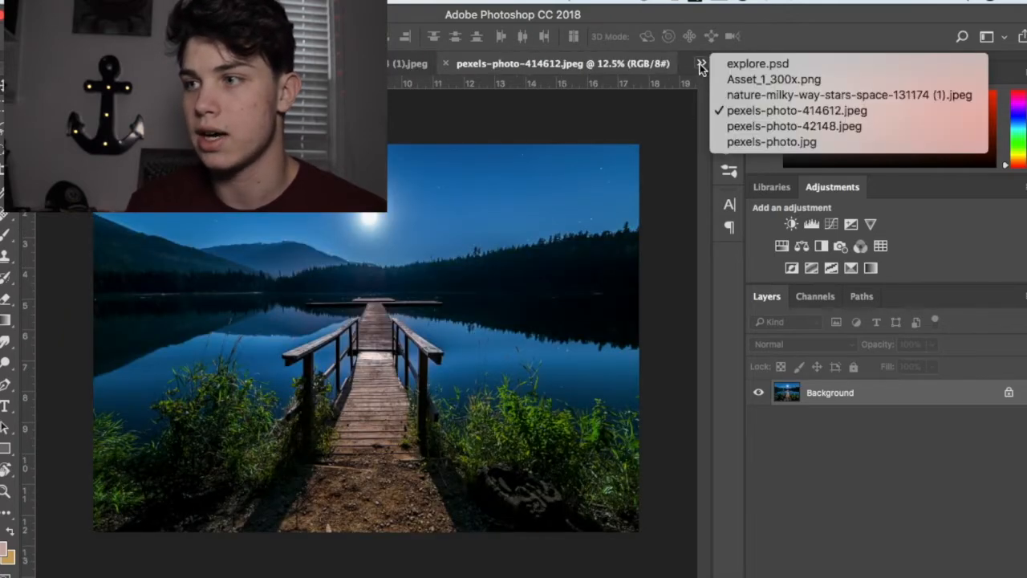
click(770, 123)
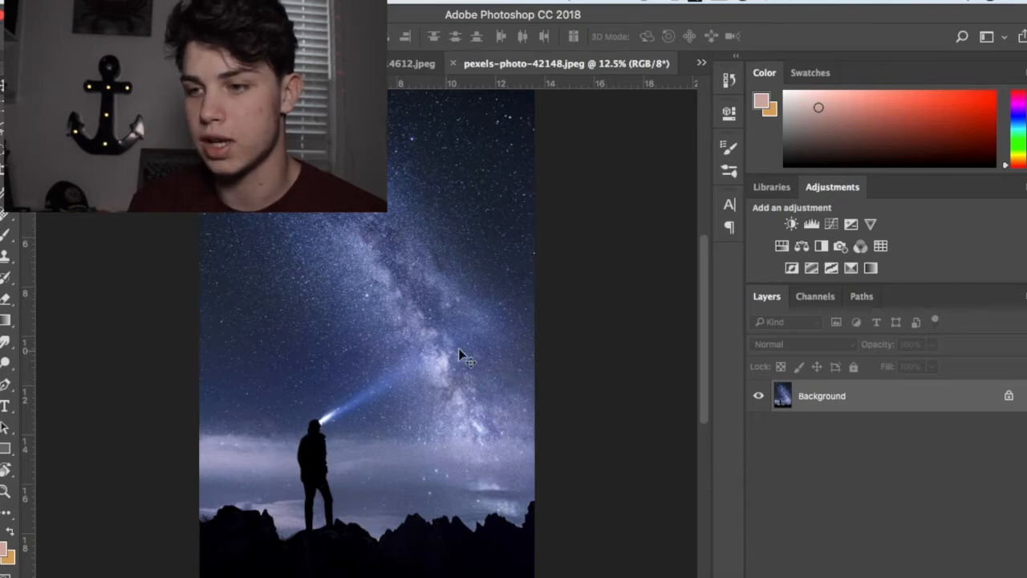
click(702, 61)
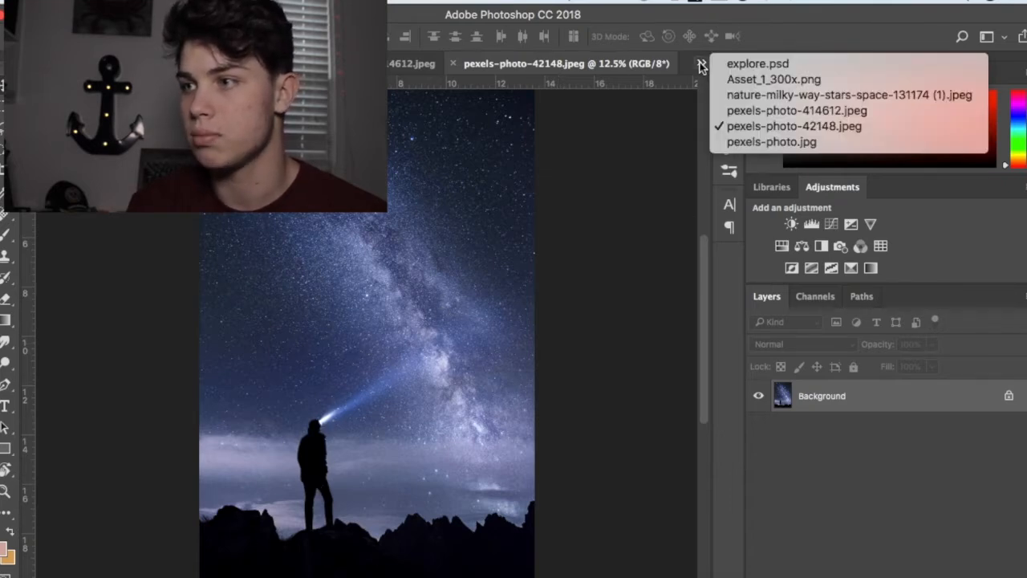
click(749, 142)
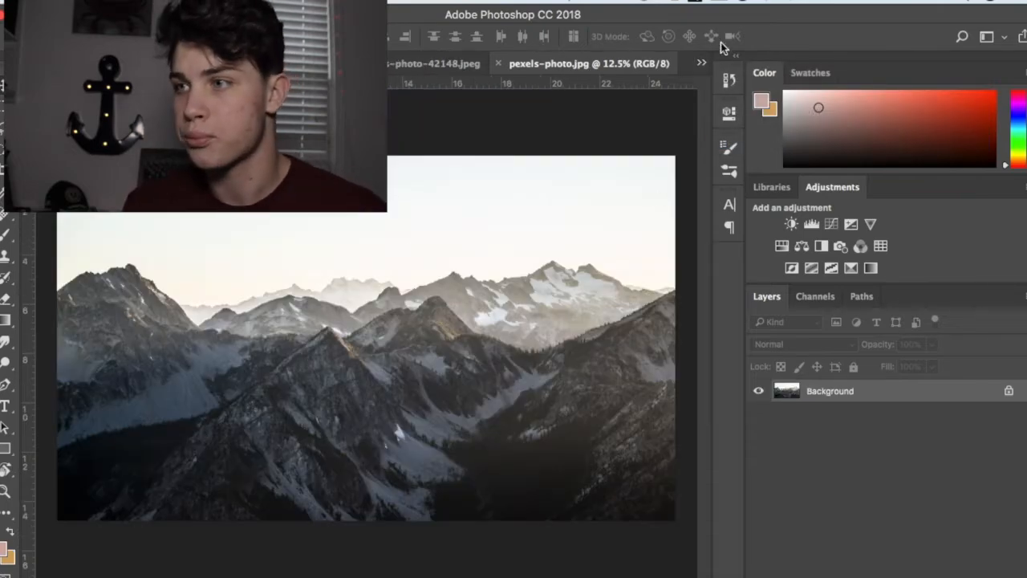
click(702, 64)
click(738, 75)
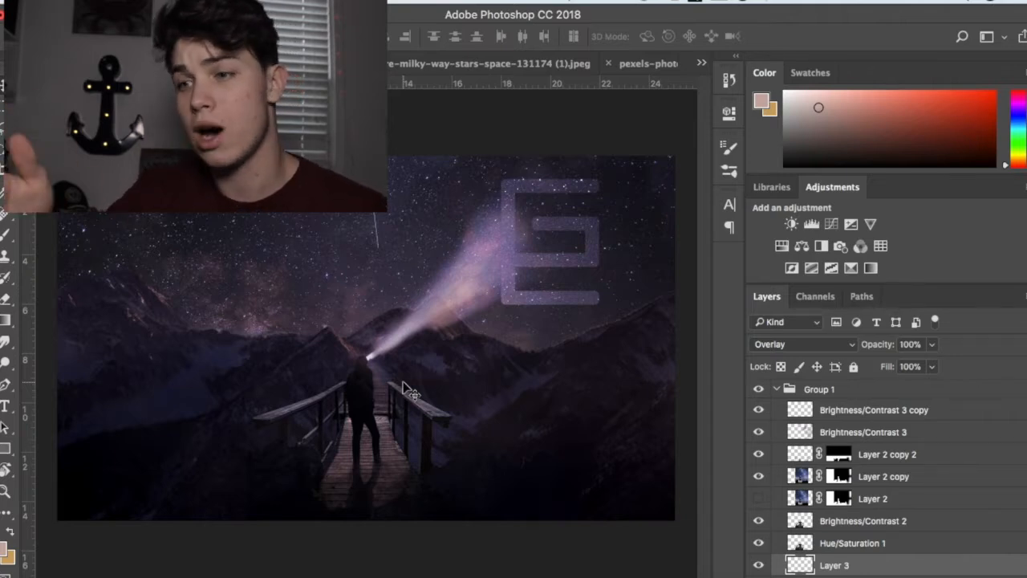
Step: Look over the layer stack of explore.psd, select Group 1, and collapse and re-expand it
scroll(802, 528, down, 2)
scroll(863, 527, up, 2)
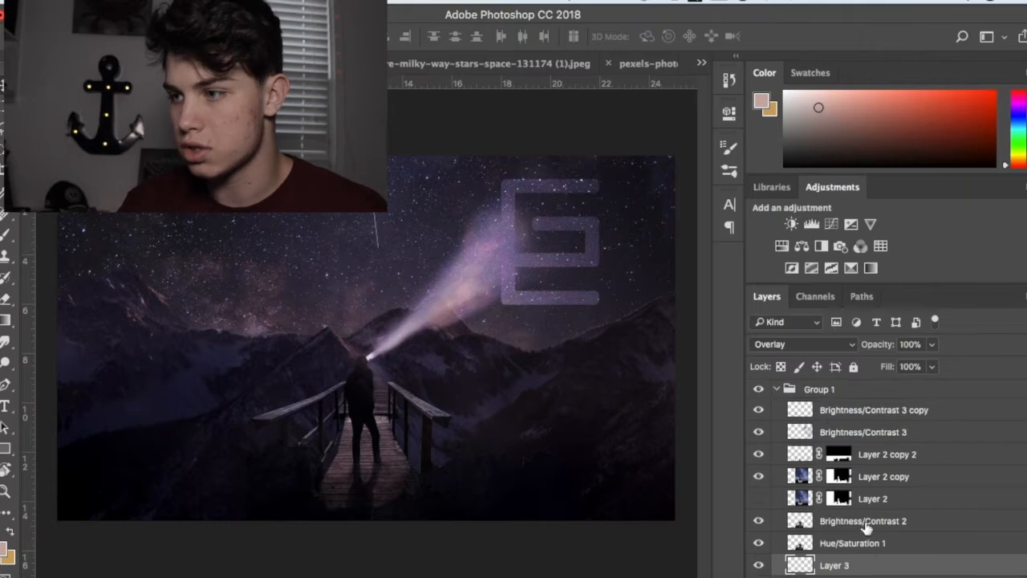
click(774, 389)
click(775, 389)
click(775, 389)
click(775, 389)
click(776, 390)
click(775, 389)
click(776, 389)
click(775, 389)
Step: Hide the layers of Group 1 from Brightness/Contrast 1 up through Brightness/Contrast 3
scroll(887, 472, down, 2)
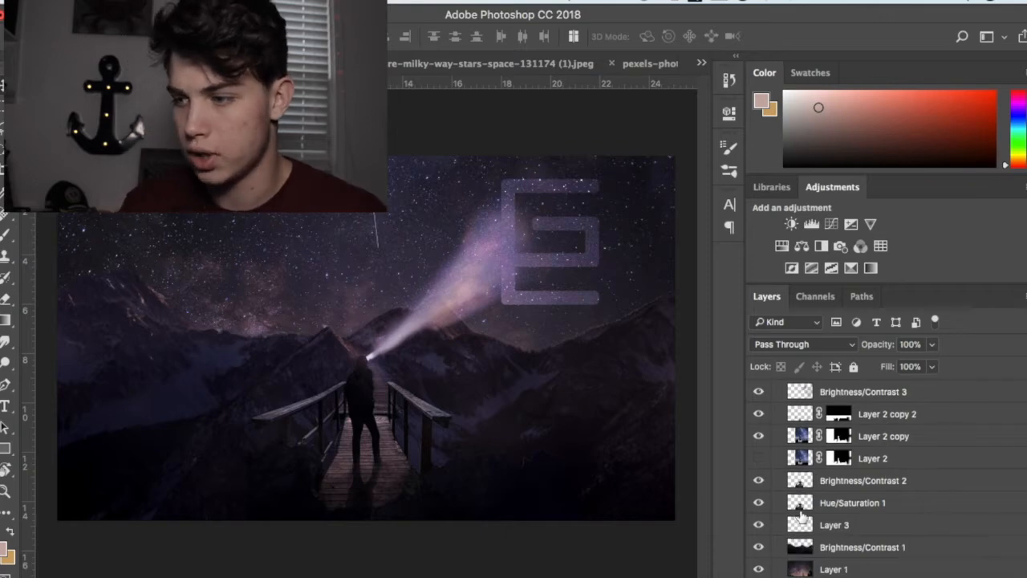
click(758, 549)
click(758, 524)
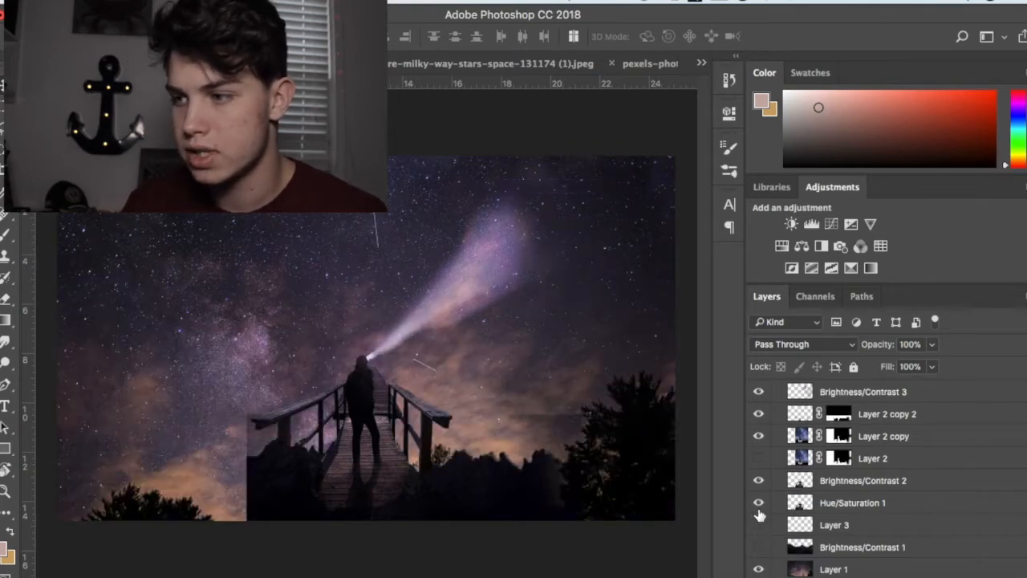
click(759, 436)
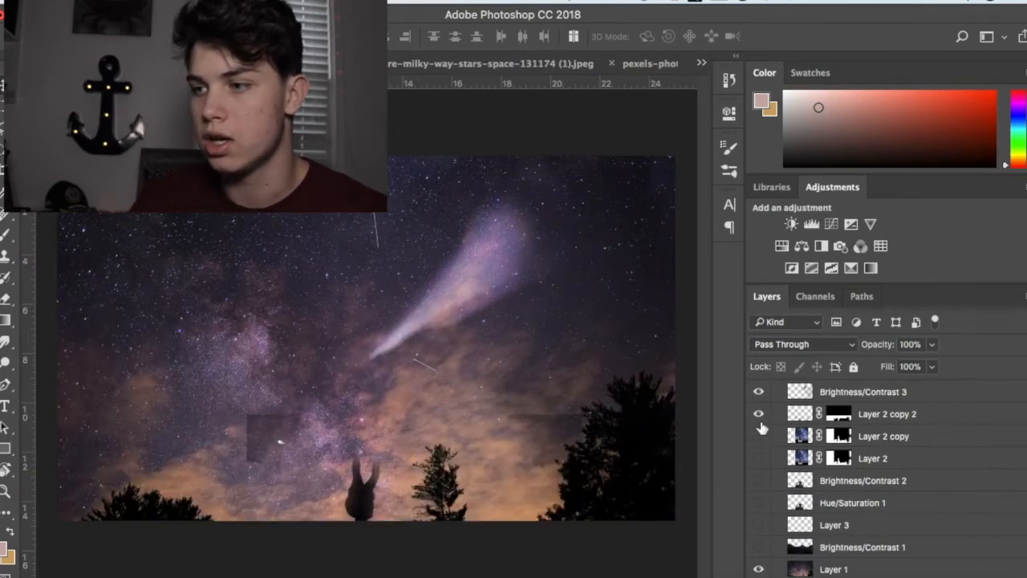
click(759, 414)
click(759, 398)
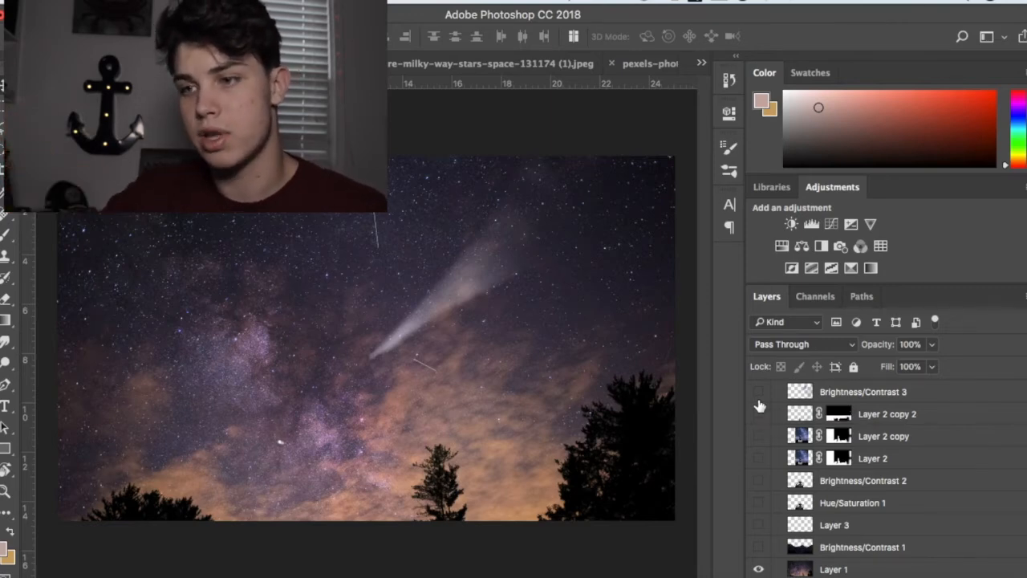
Step: Preview the mountain layer Brightness/Contrast 1 on and off, and hide the light beam layer Brightness/Contrast 3 copy
click(757, 550)
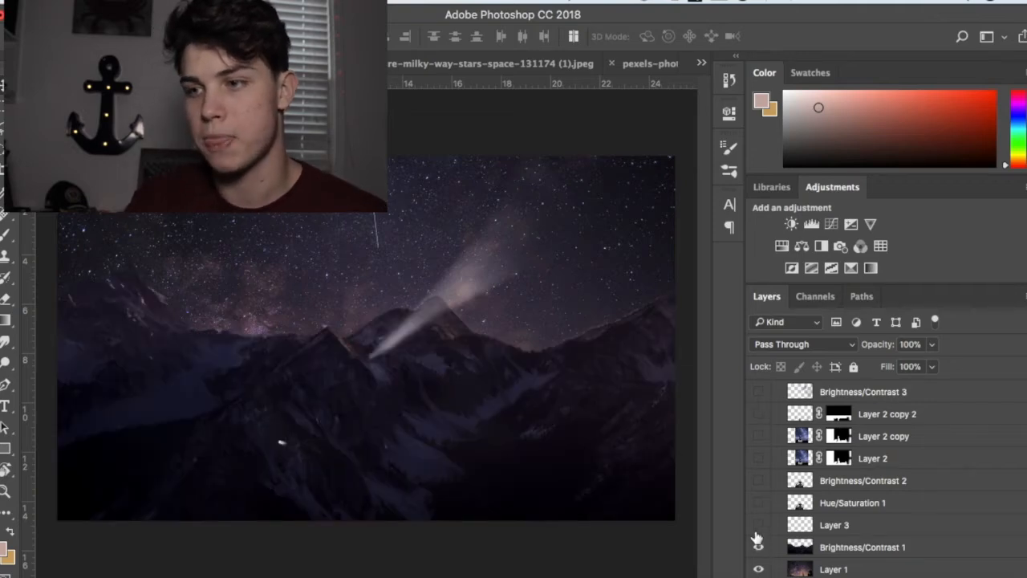
click(758, 547)
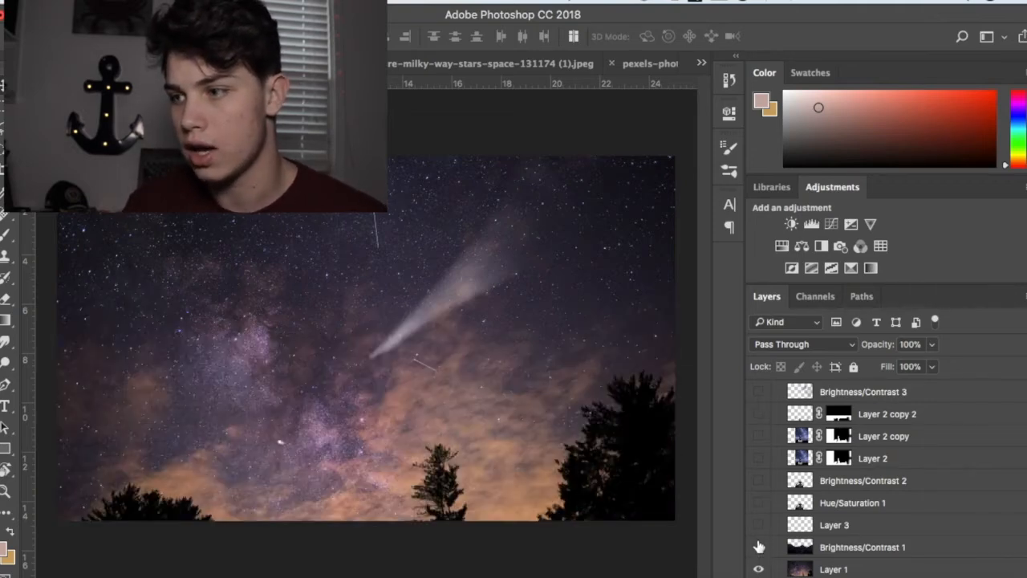
scroll(761, 519, up, 2)
click(758, 410)
Step: Show the mountain layer Brightness/Contrast 1, comparing the image with and without it, and briefly view the mountains without the Layer 1 sky
scroll(771, 527, down, 2)
click(758, 548)
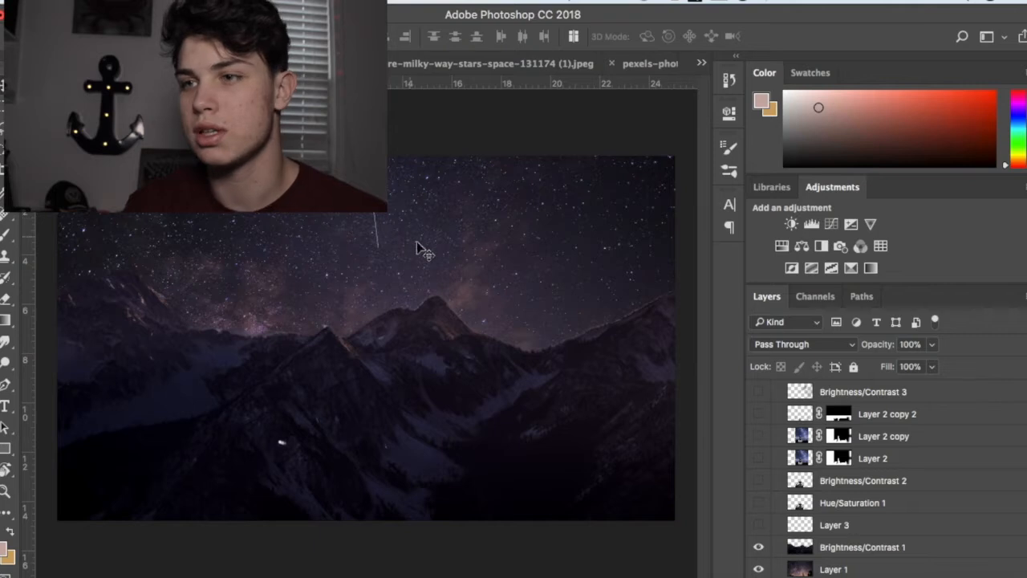
click(759, 547)
click(759, 549)
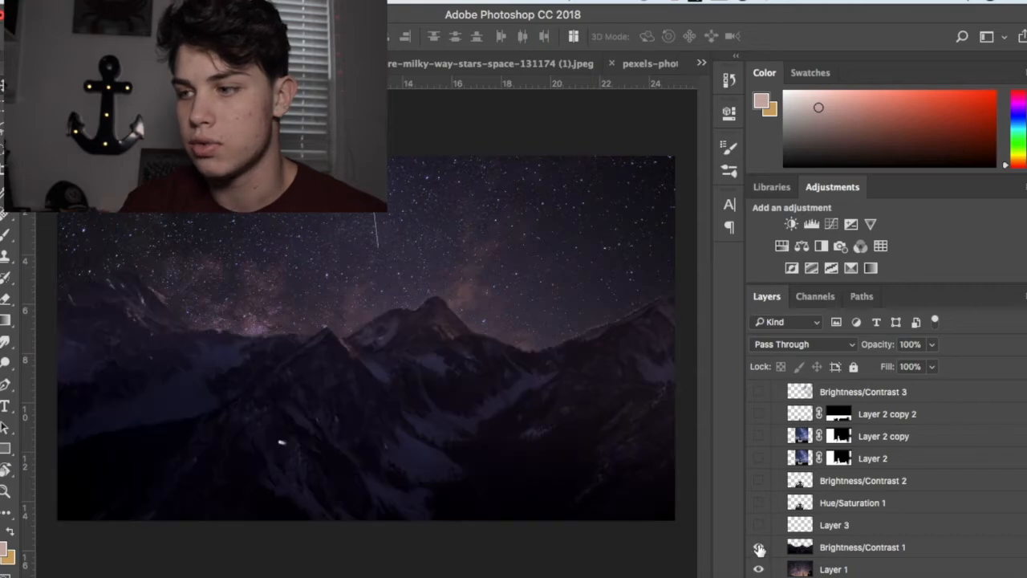
click(759, 549)
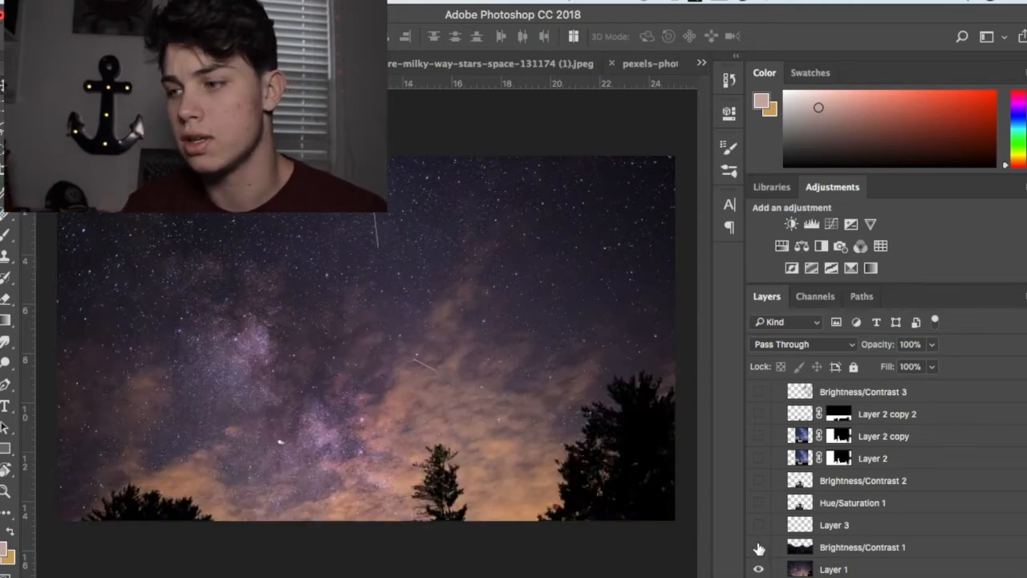
click(759, 549)
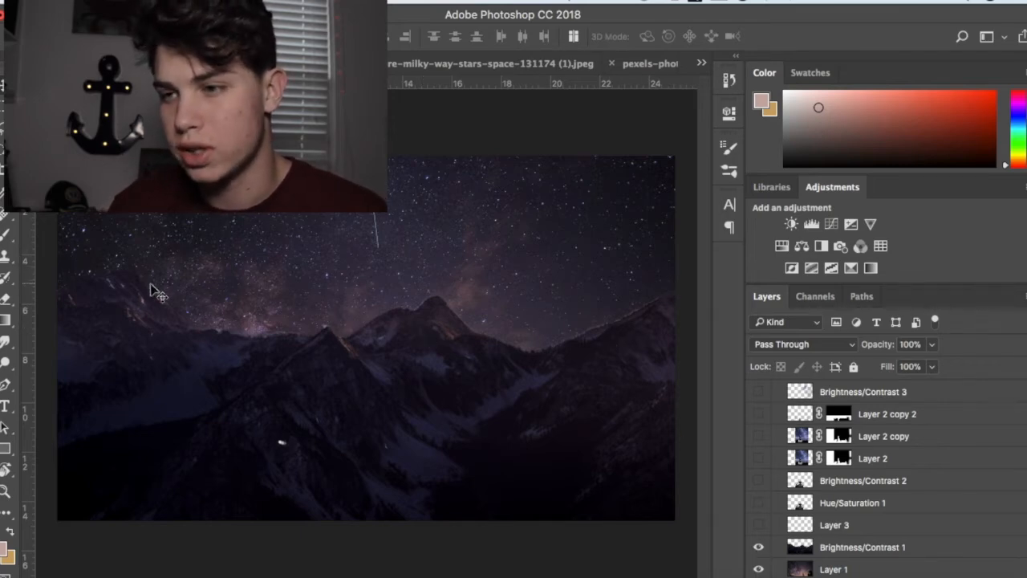
click(758, 569)
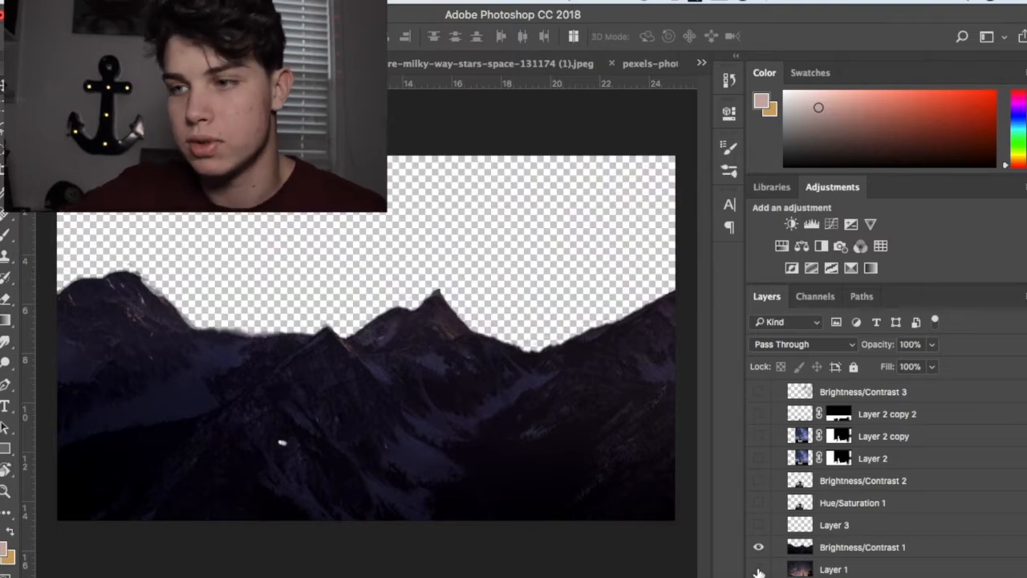
click(759, 569)
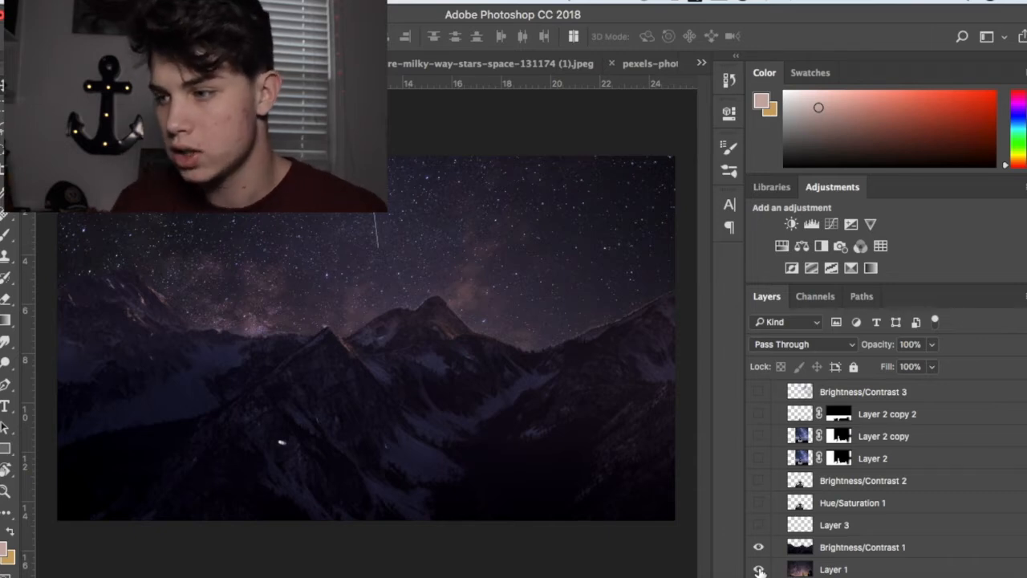
Step: Show the bridge layers Hue/Saturation 1 and Brightness/Contrast 2, toggling each to compare its effect
click(756, 504)
click(756, 504)
click(757, 504)
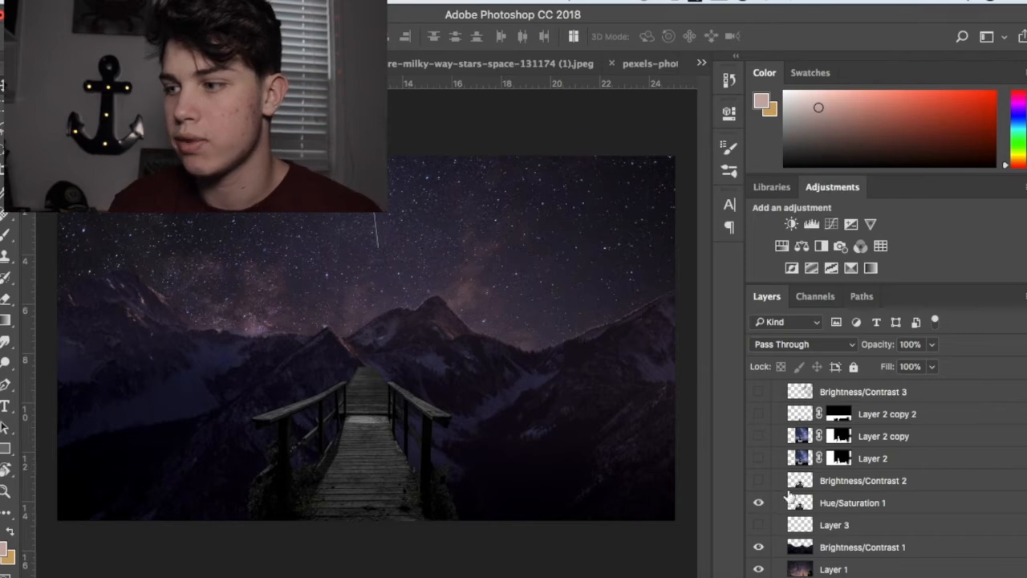
click(758, 480)
click(758, 479)
click(759, 480)
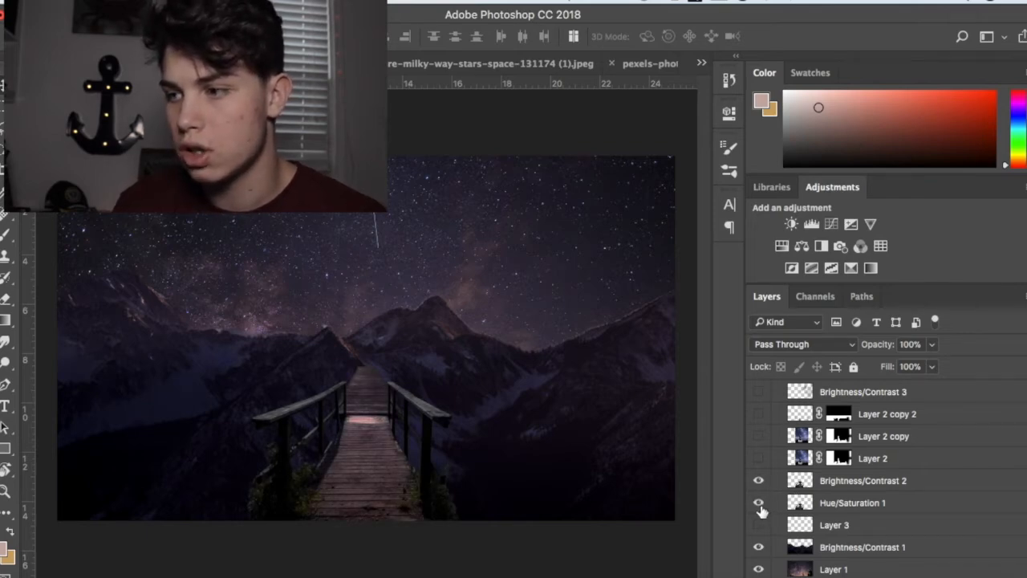
Step: Select the Brightness/Contrast 2 layer and toggle its visibility to compare the bridge with and without it
scroll(759, 486, up, 2)
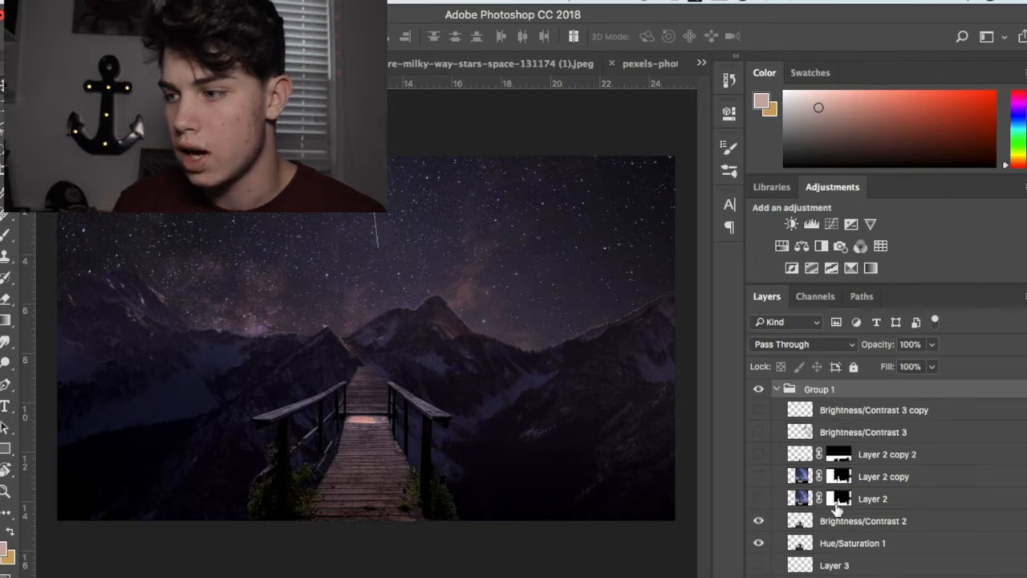
click(830, 523)
click(752, 521)
click(758, 523)
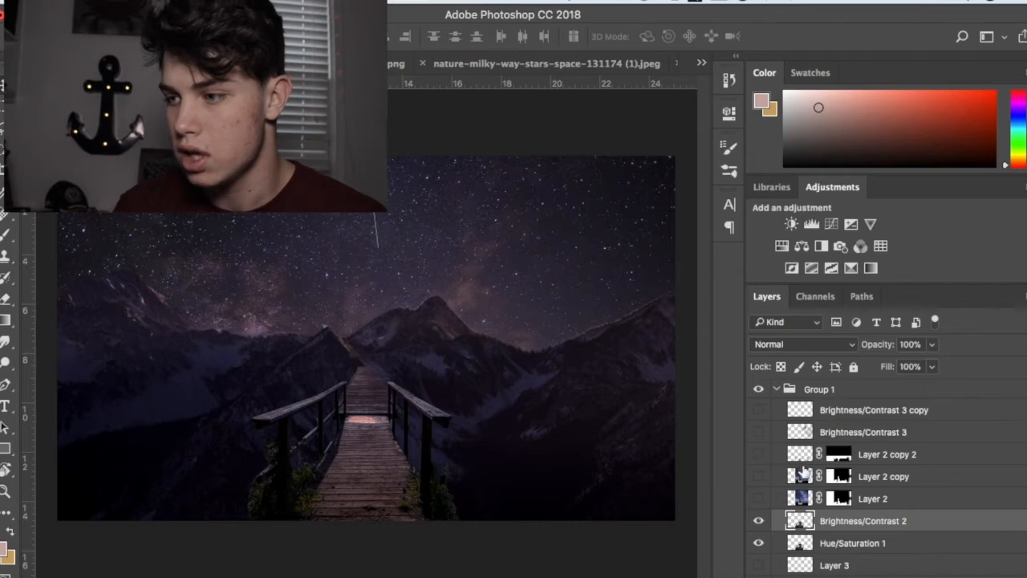
click(759, 521)
click(759, 521)
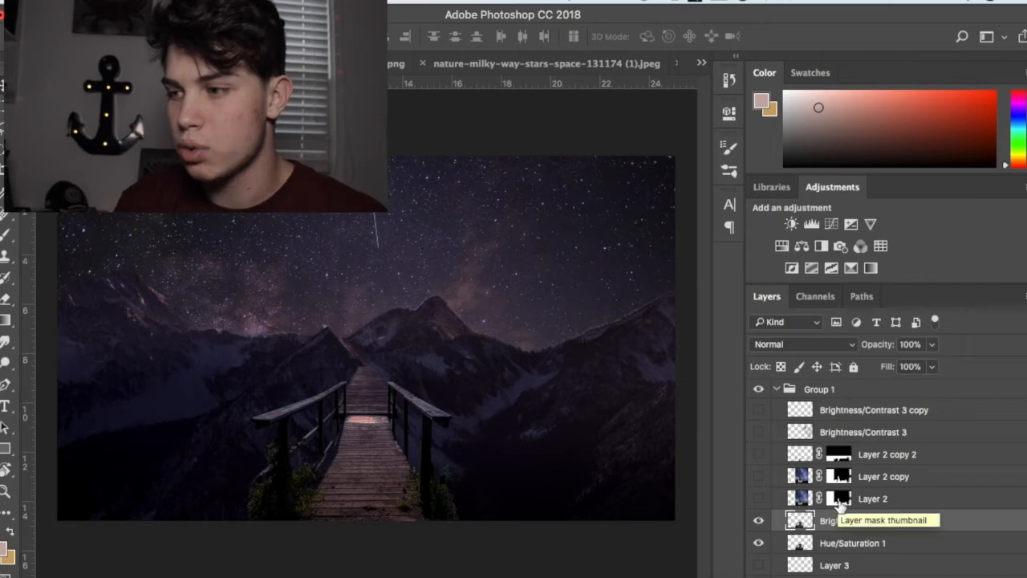
Step: Show Layer 2 and Layer 2 copy to bring the standing figure onto the bridge
click(758, 497)
click(758, 476)
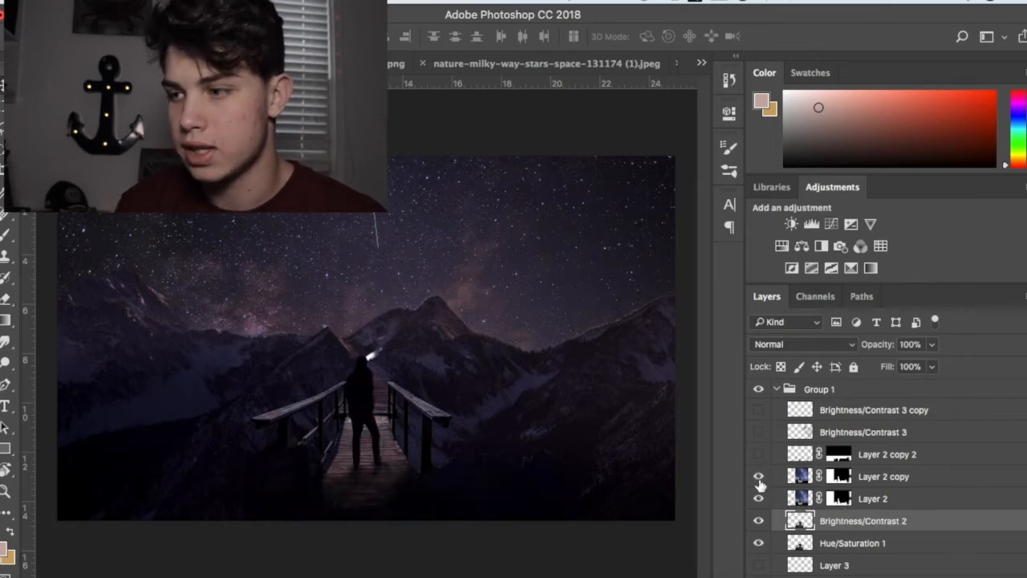
Step: Toggle Layer 2 and Layer 2 copy separately and together to compare the standing figure with and without each layer
click(759, 498)
click(759, 475)
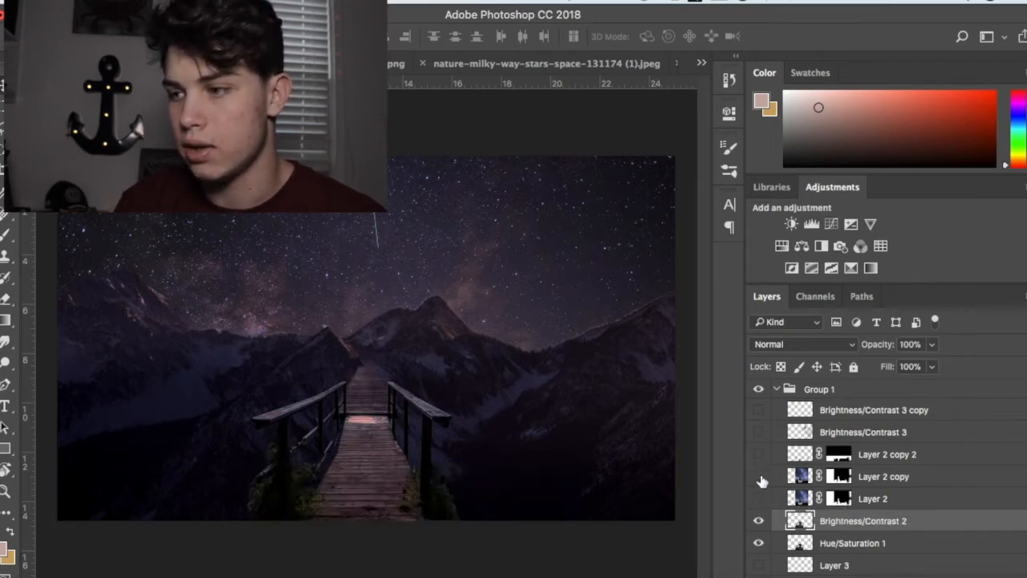
click(759, 477)
click(760, 477)
click(759, 498)
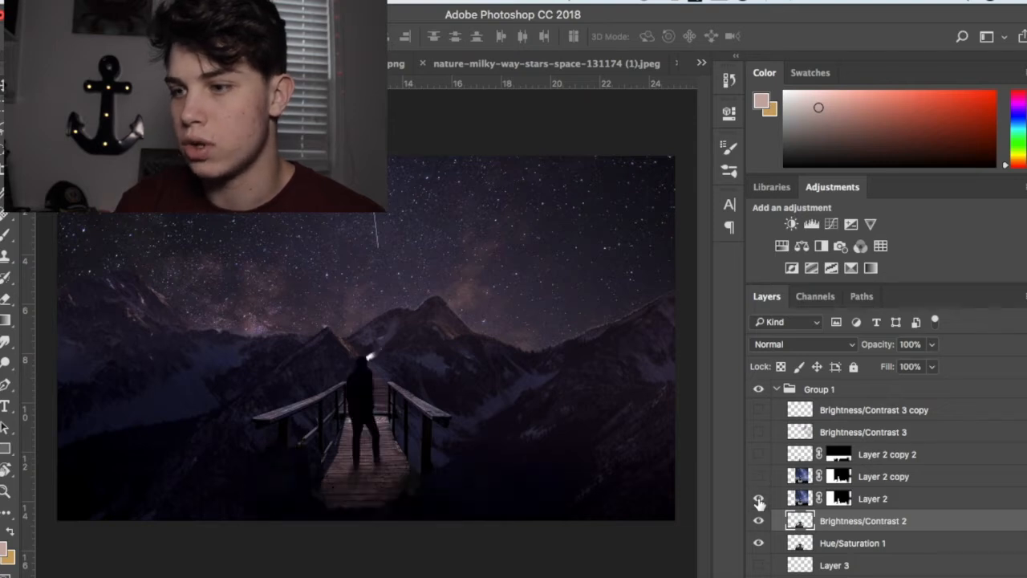
click(759, 476)
click(759, 499)
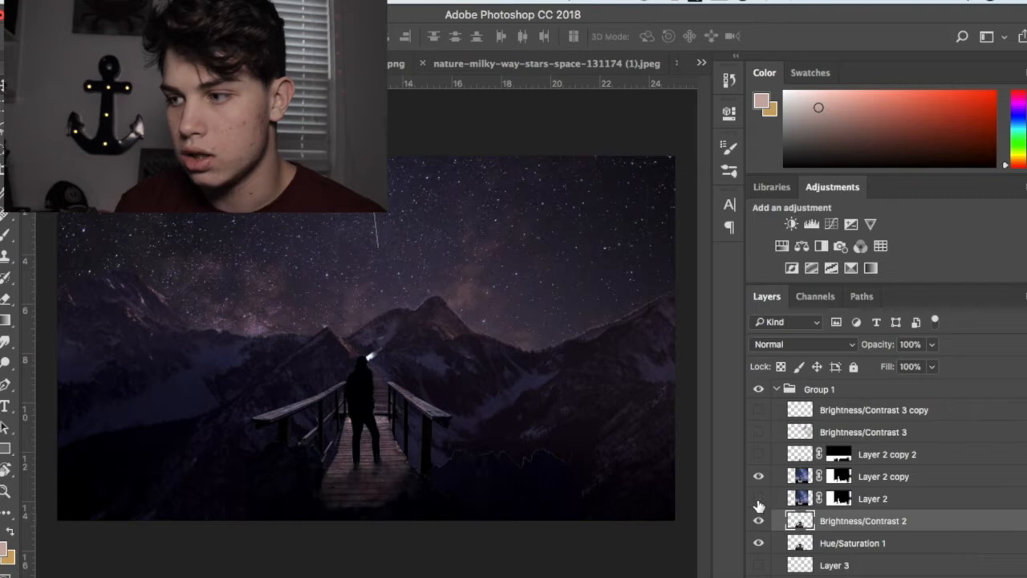
Step: Compare the image with and without Layer 2 copy, leave that layer hidden, and briefly switch Layer 2 off and on
click(759, 480)
click(759, 480)
click(759, 499)
click(759, 479)
click(758, 479)
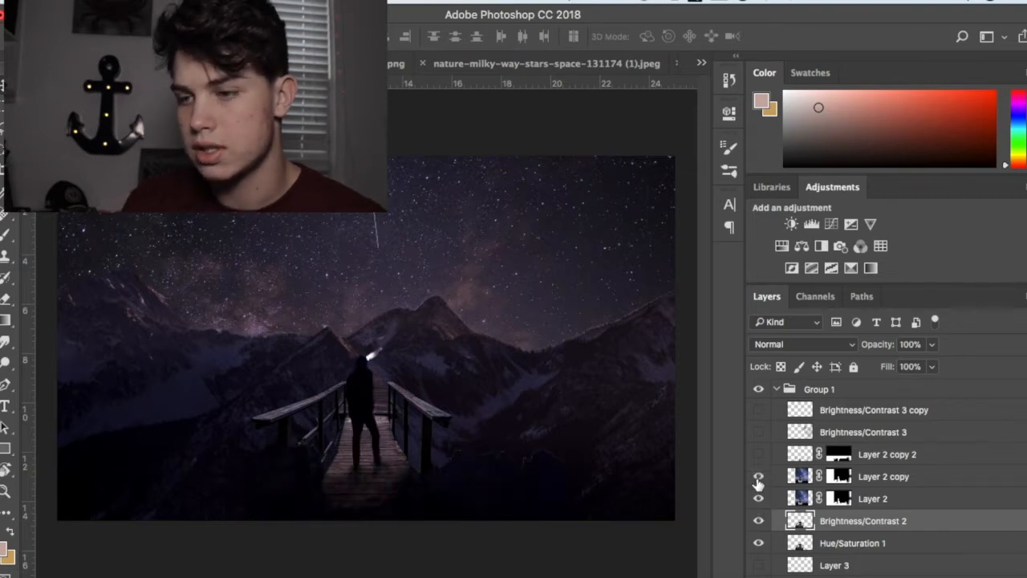
click(758, 480)
click(758, 480)
click(759, 479)
click(759, 479)
click(759, 479)
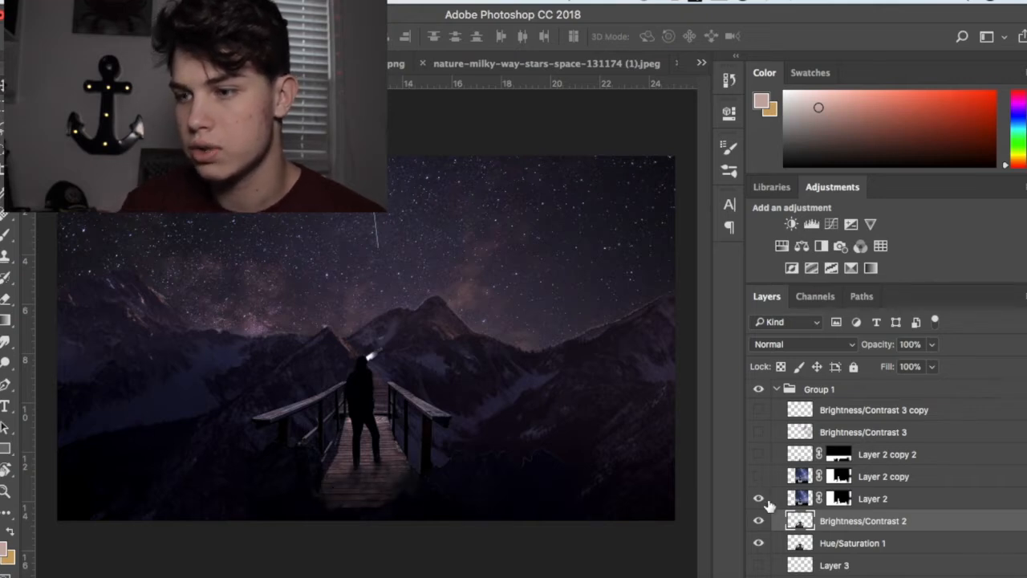
click(759, 500)
click(759, 500)
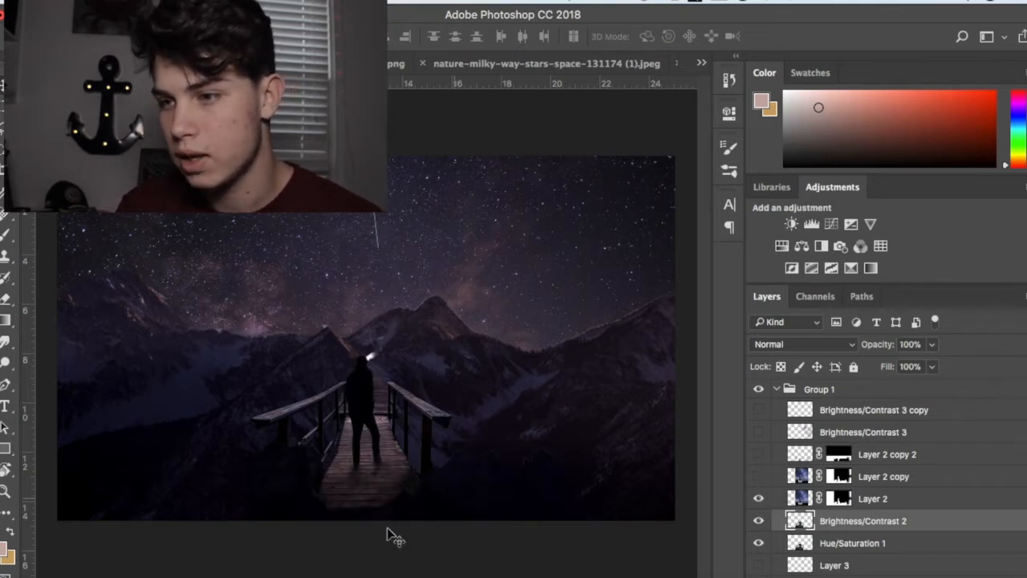
Step: Isolate Layer 2 by hiding Brightness/Contrast 2, Hue/Saturation 1, Brightness/Contrast 1 and the Layer 1 sky
click(758, 499)
click(758, 499)
click(760, 522)
click(759, 544)
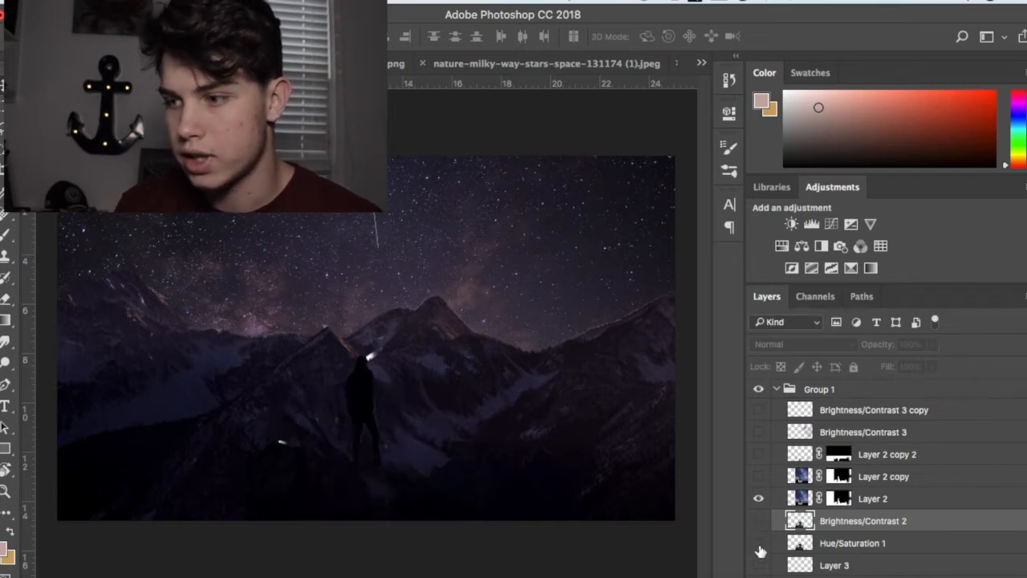
scroll(760, 552, down, 2)
click(758, 549)
click(759, 569)
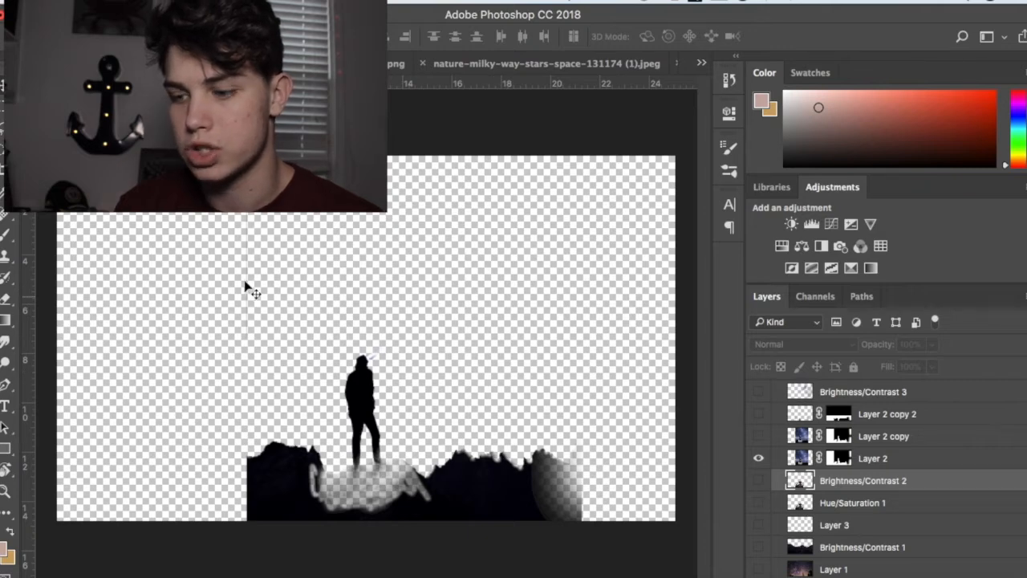
Step: Target Layer 2's mask with the Brush and paint a short vertical black stroke in the empty area above the ridge's left end
key(b)
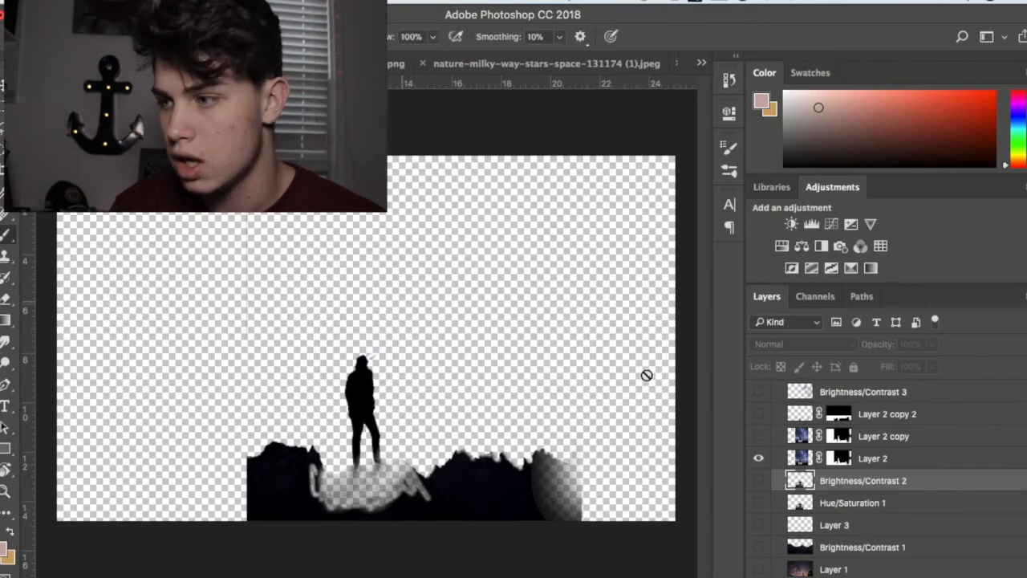
click(839, 458)
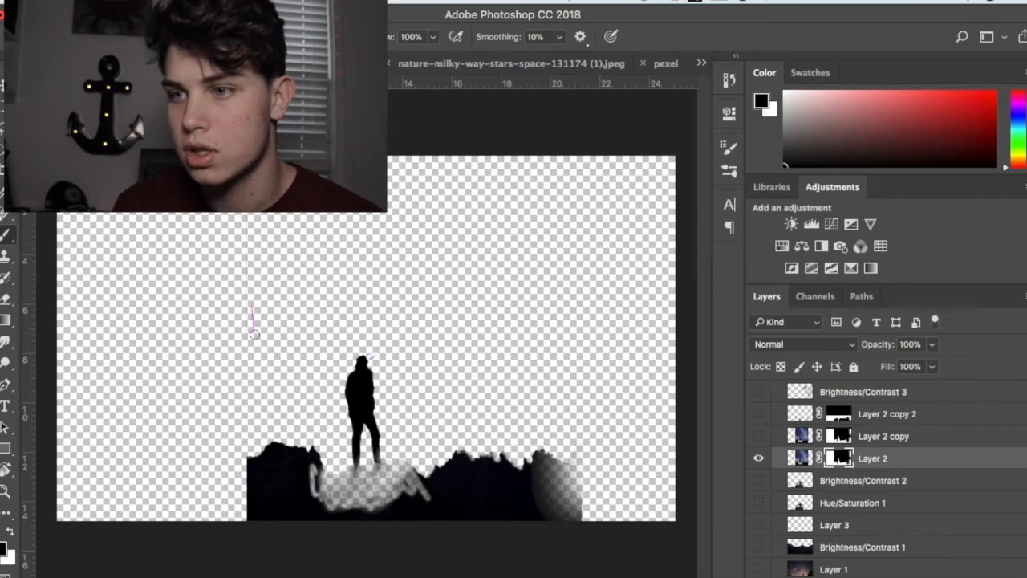
drag(253, 325, 256, 271)
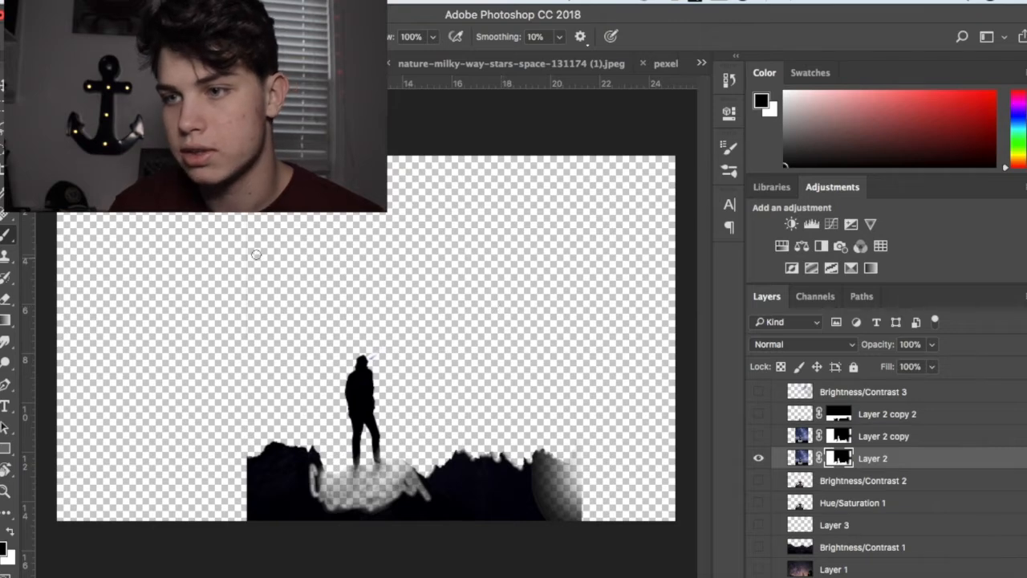
click(758, 459)
click(759, 459)
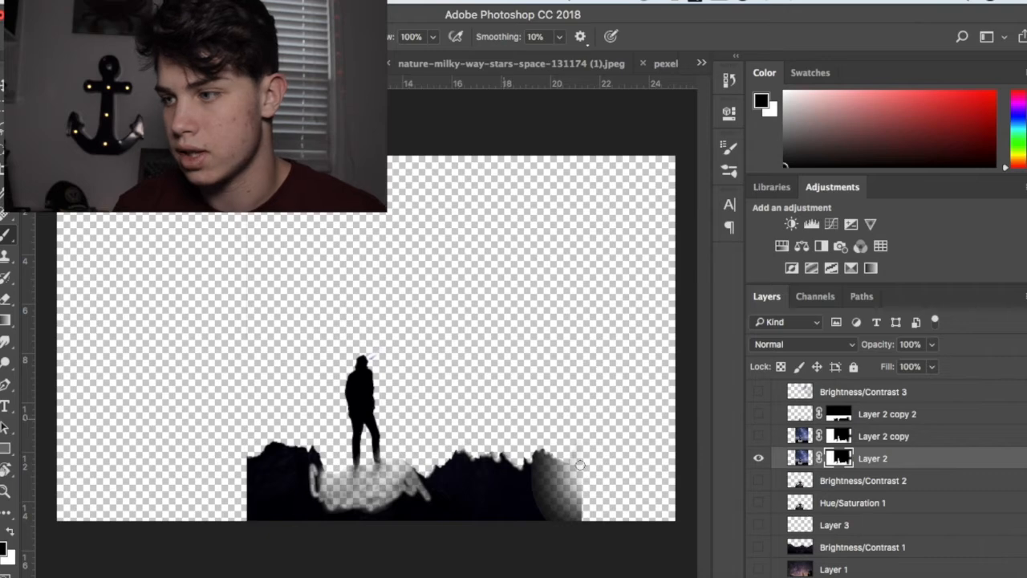
Step: Show every layer from Brightness/Contrast 2 down to Layer 1 again, and hide the Layer 3 logo
drag(757, 483, 758, 569)
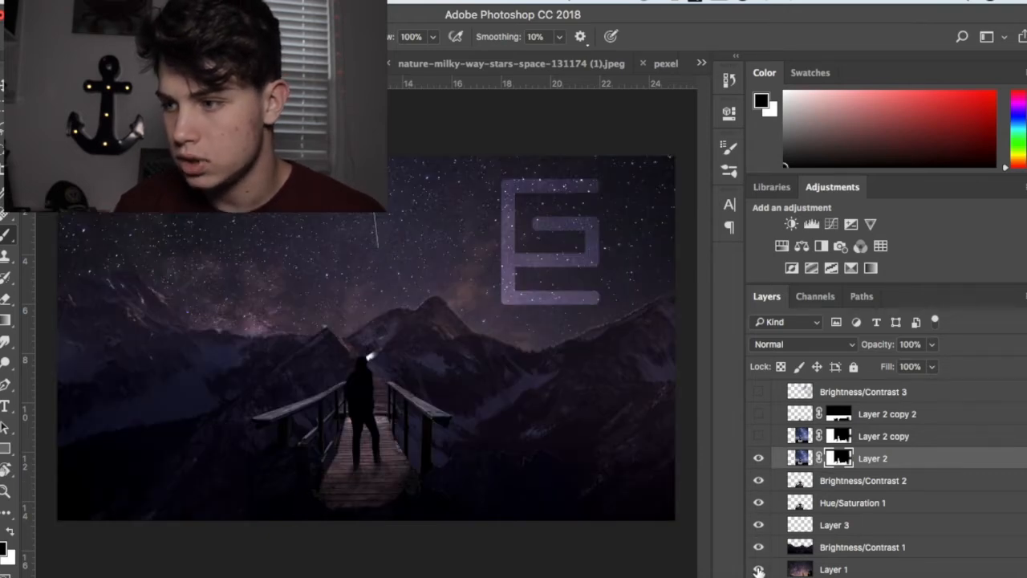
scroll(767, 542, up, 2)
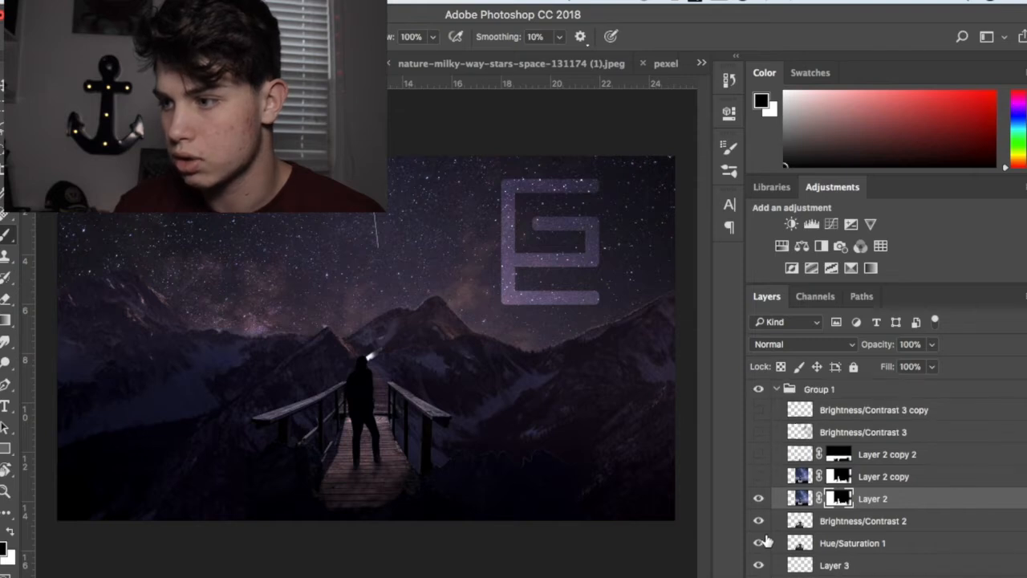
scroll(766, 541, down, 2)
click(759, 525)
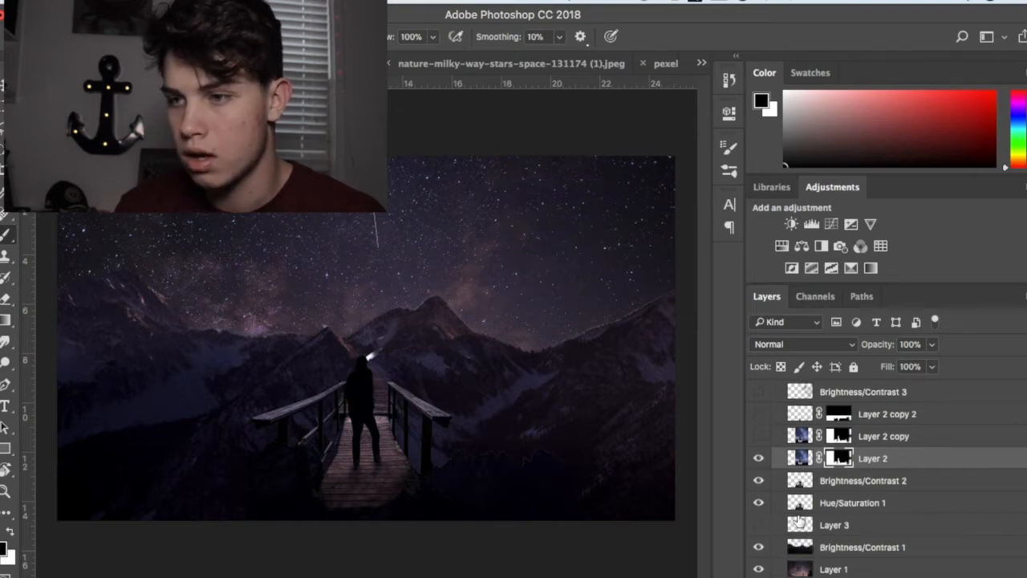
scroll(799, 520, up, 1)
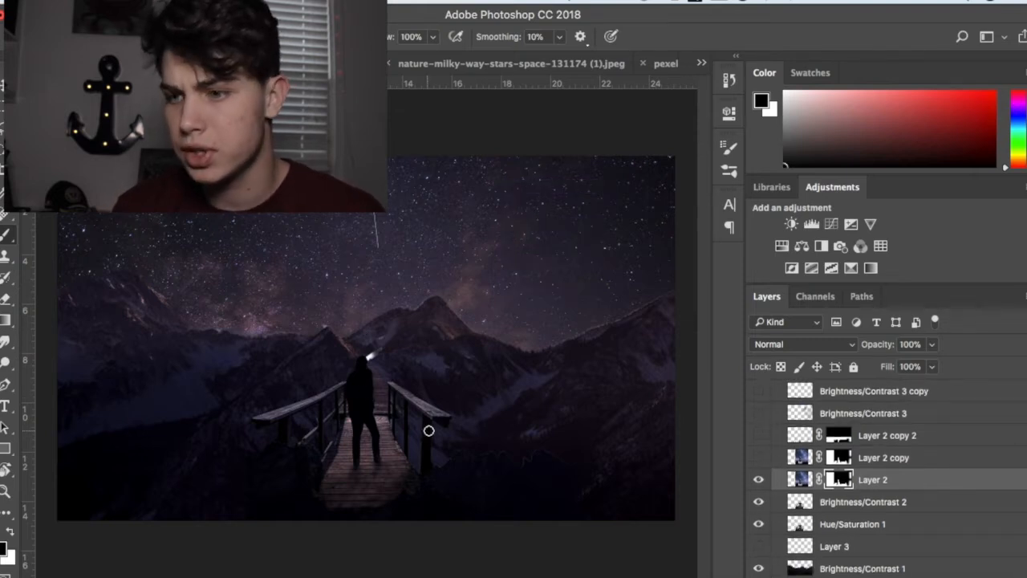
scroll(831, 475, up, 1)
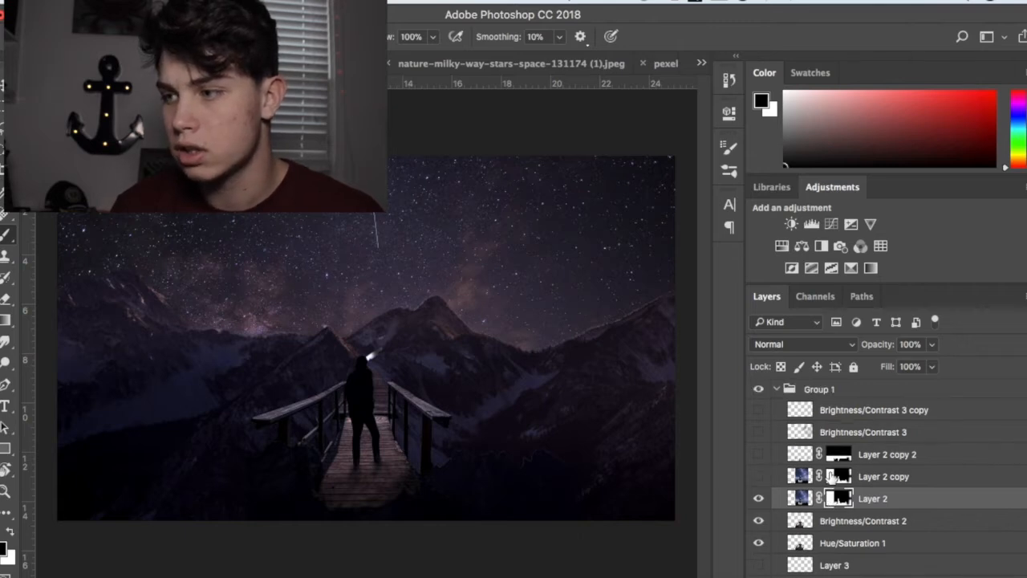
Step: Select and show Layer 2 copy 2, isolate it by hiding the layers beneath it, and toggle it to examine the figure's shadow
click(759, 455)
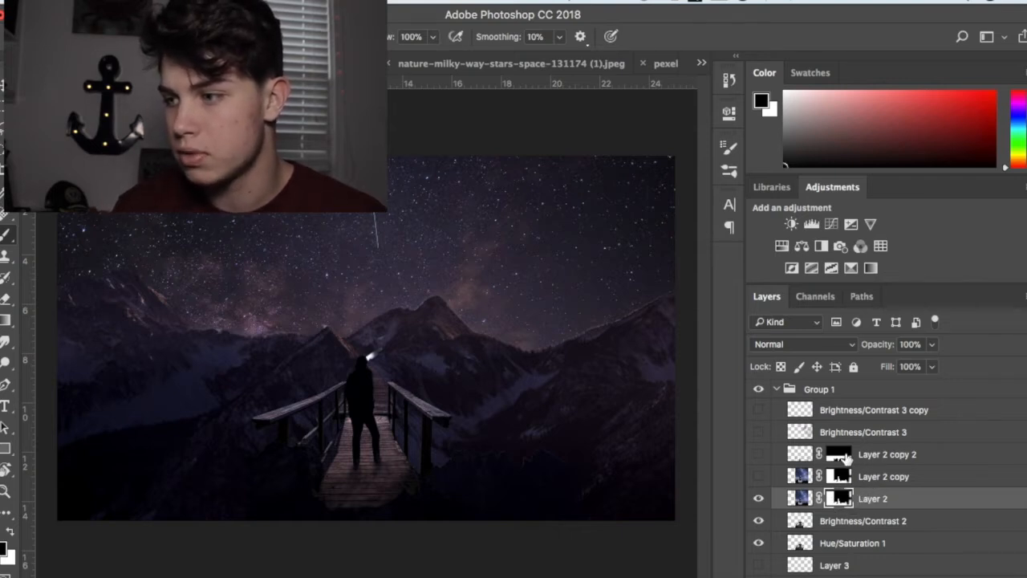
click(845, 455)
click(798, 454)
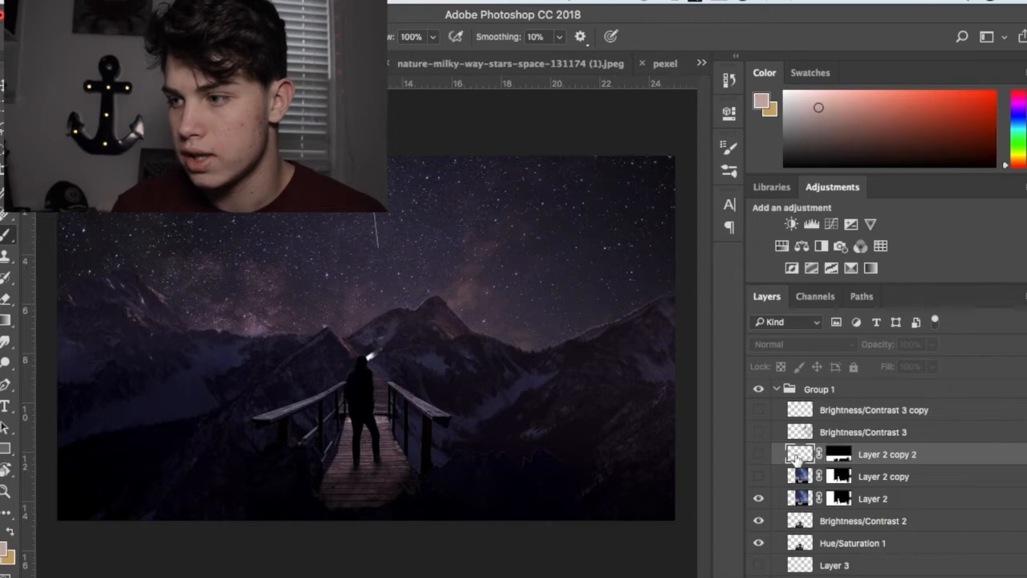
drag(758, 477, 759, 544)
click(758, 544)
click(760, 454)
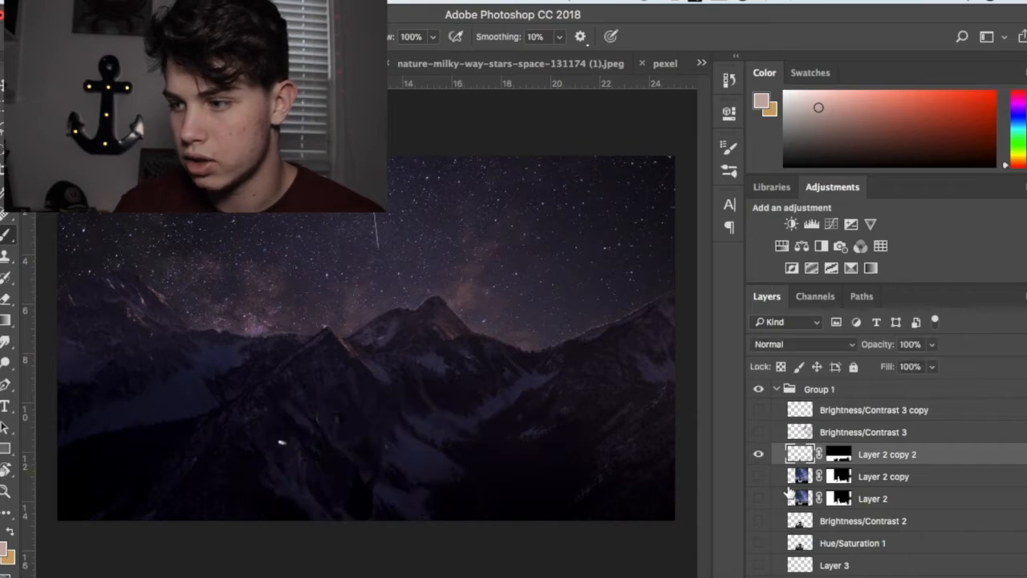
scroll(790, 493, down, 1)
click(762, 548)
click(759, 570)
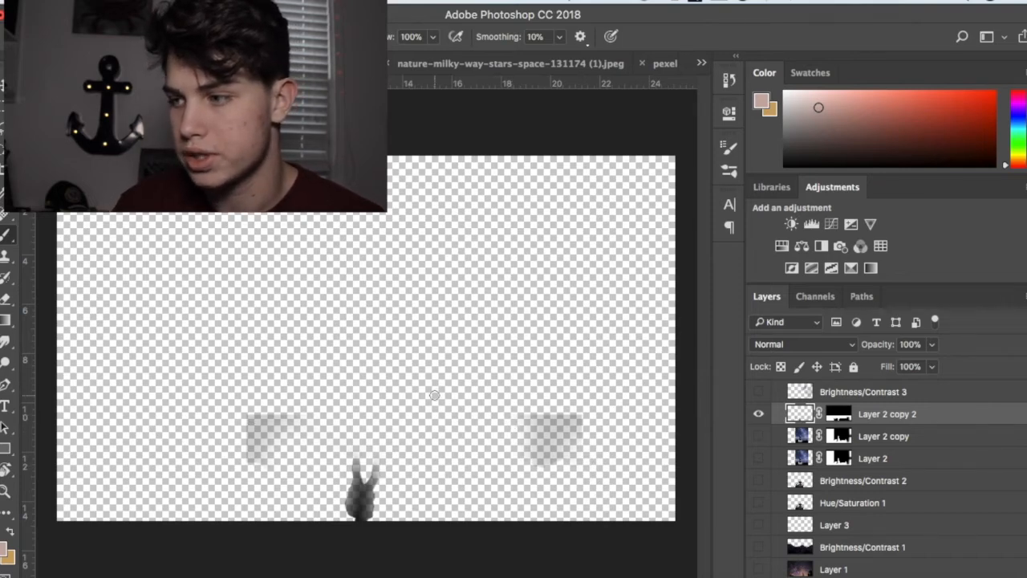
click(758, 415)
click(758, 415)
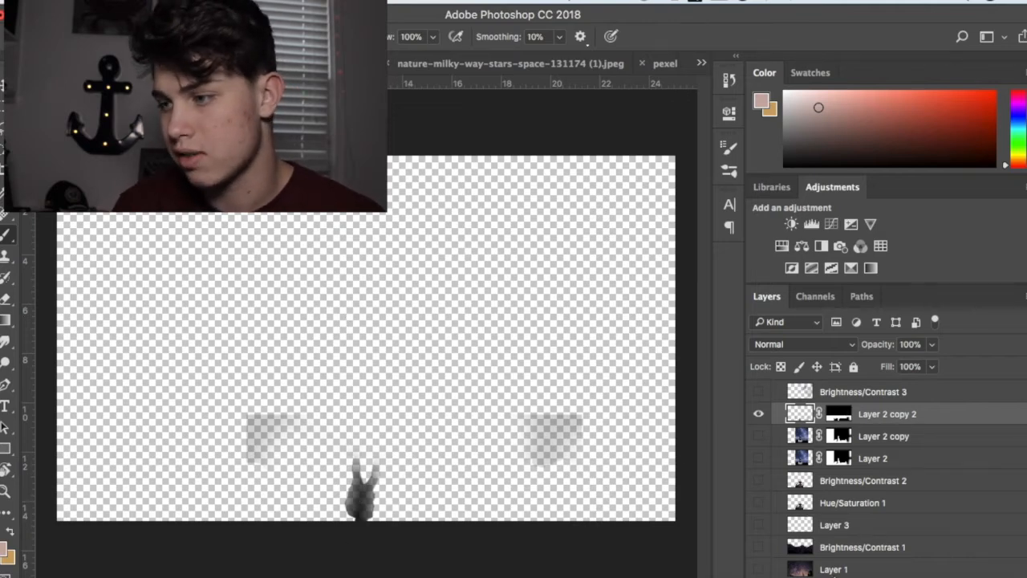
Step: Show the layers from Layer 1 up to Layer 2 copy again, with the Layer 3 logo and Layer 2 copy hidden
drag(759, 569, 759, 436)
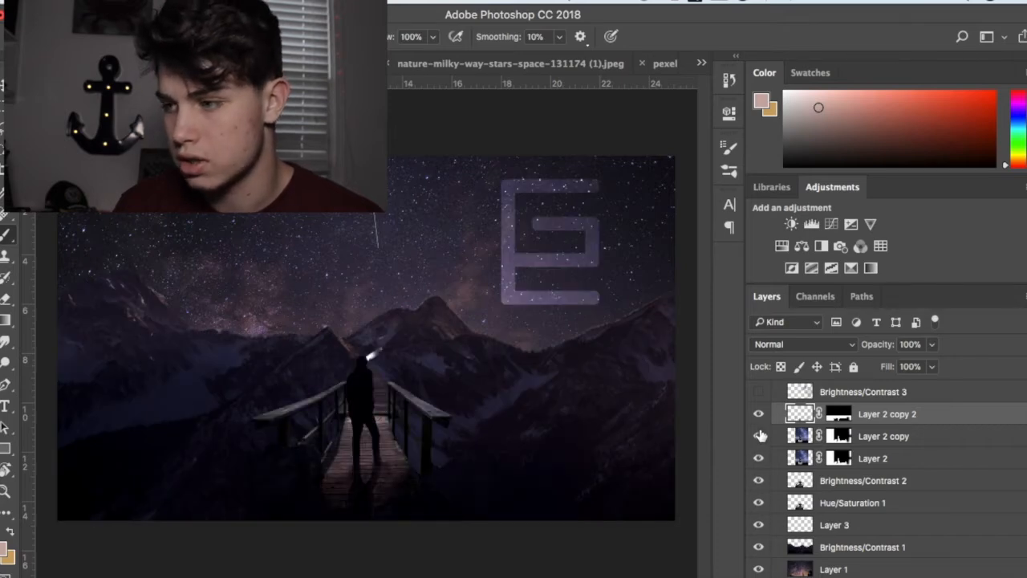
click(759, 525)
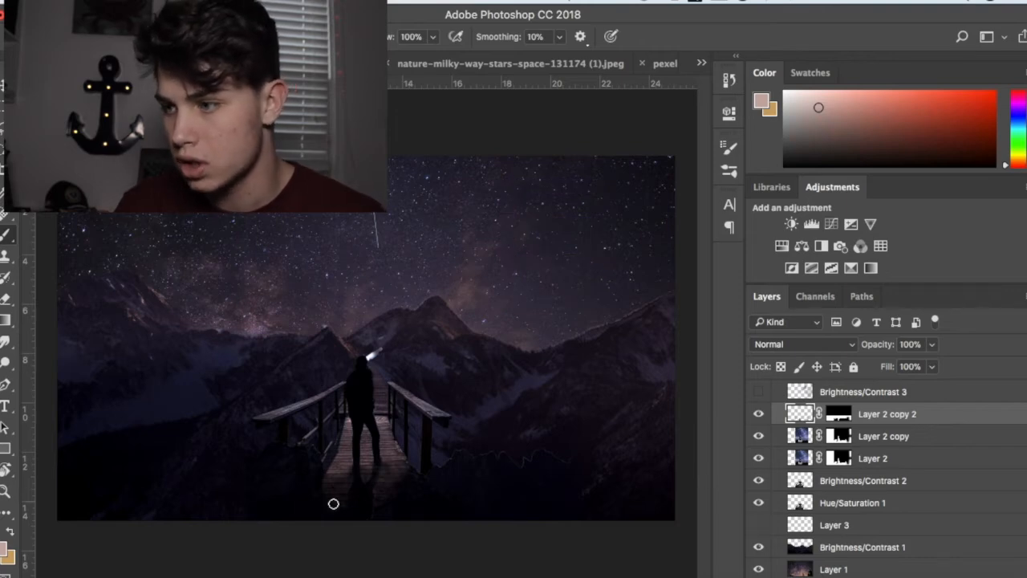
click(760, 437)
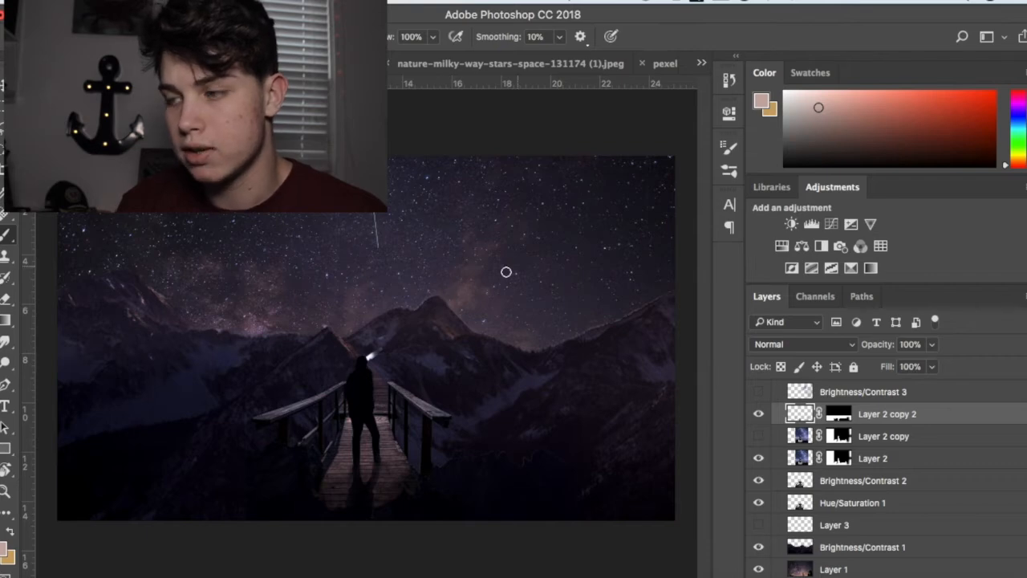
click(759, 436)
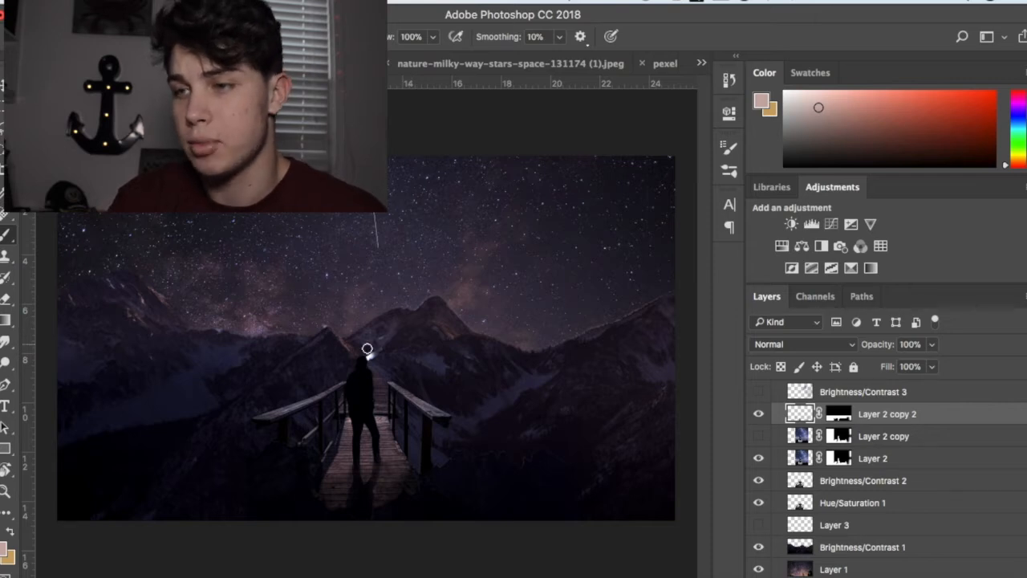
Step: Toggle Brightness/Contrast 3 and Layer 2 copy 2 to compare the image with and without the light beam and the shadow
scroll(838, 457, up, 2)
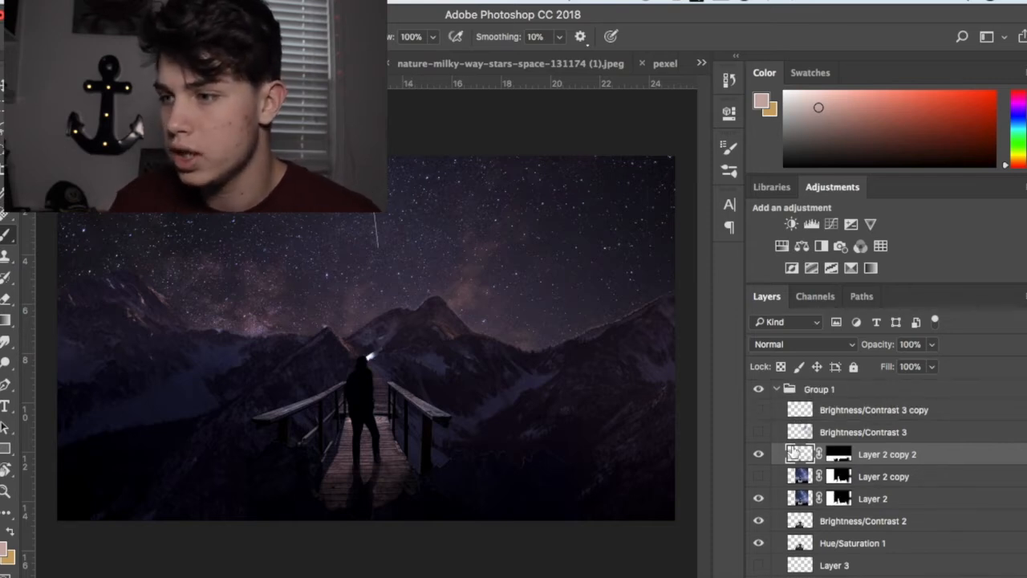
click(758, 434)
click(757, 434)
click(757, 433)
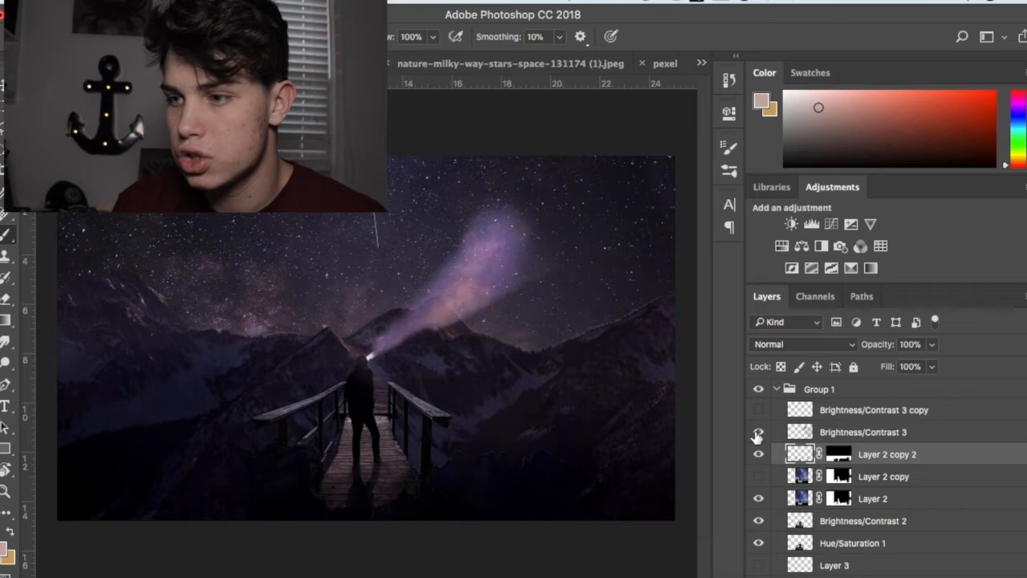
click(759, 455)
click(759, 455)
click(758, 433)
click(757, 433)
click(758, 433)
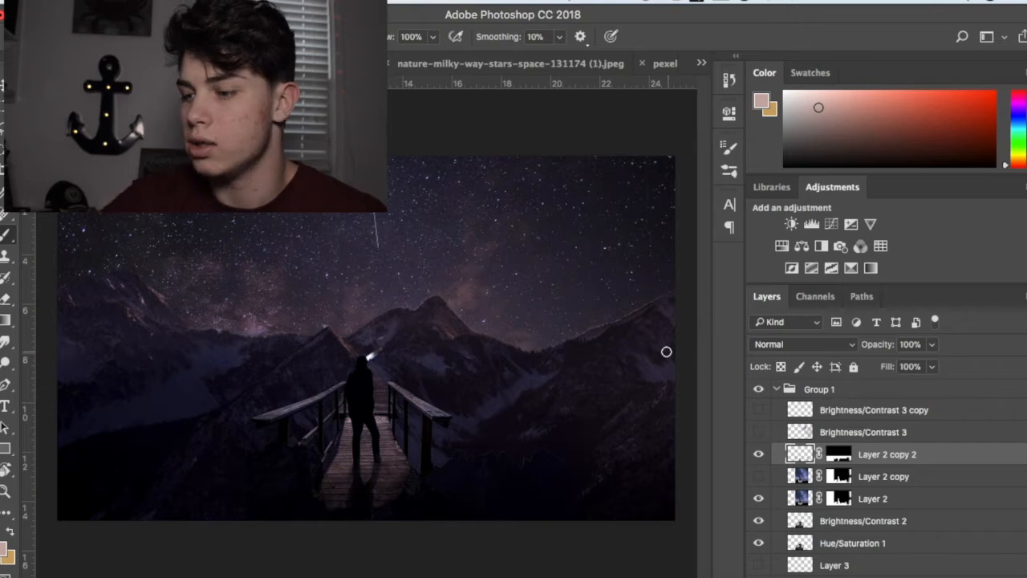
Step: Sample a dark purple from the sky above the mountains with the Eyedropper and return to the Brush tool
key(i)
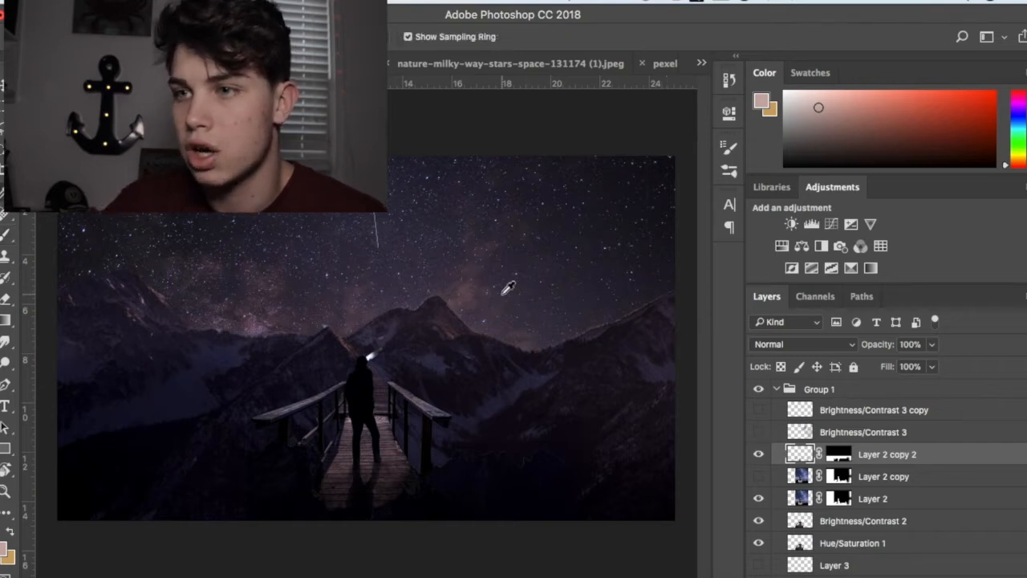
click(498, 294)
key(b)
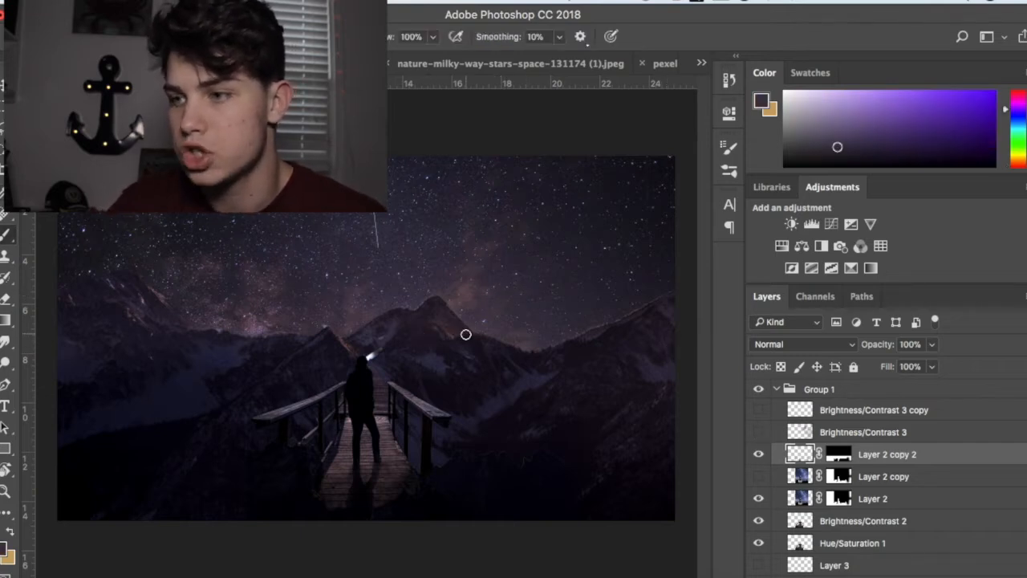
Step: Compare the sky with and without the Brightness/Contrast 3 light beam, and leave that layer visible
click(758, 433)
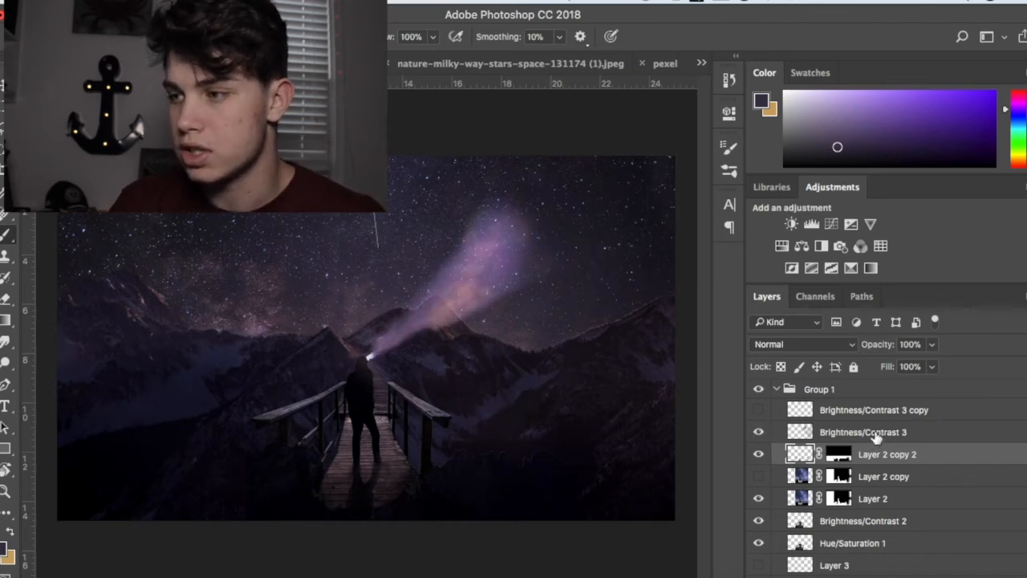
click(757, 433)
click(757, 433)
click(758, 434)
click(758, 434)
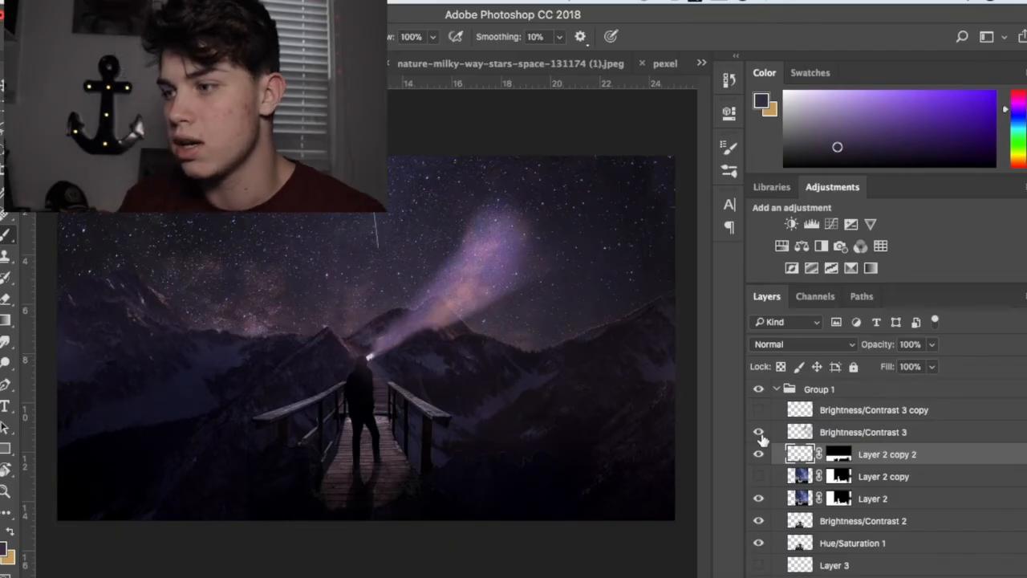
click(759, 432)
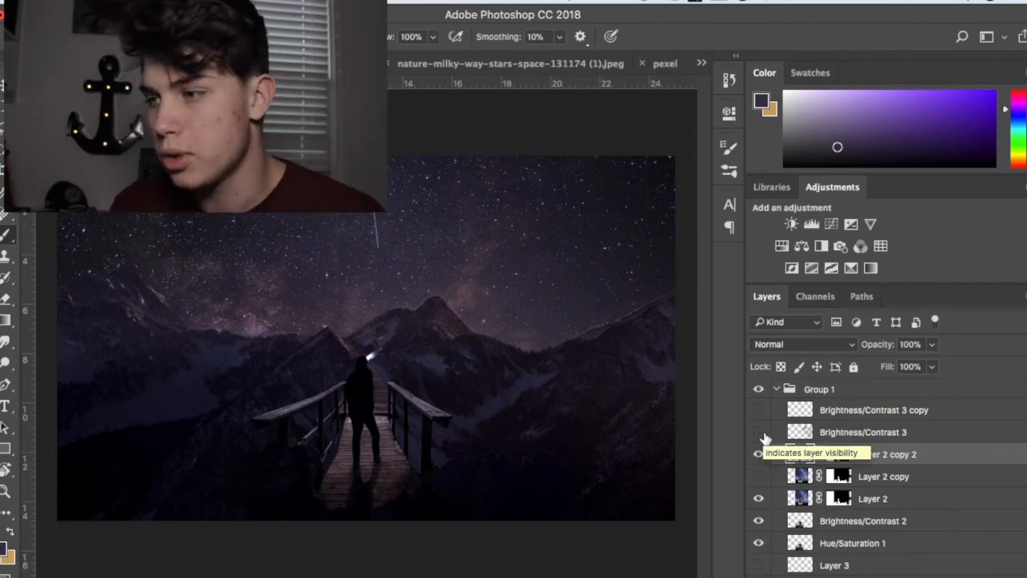
click(760, 433)
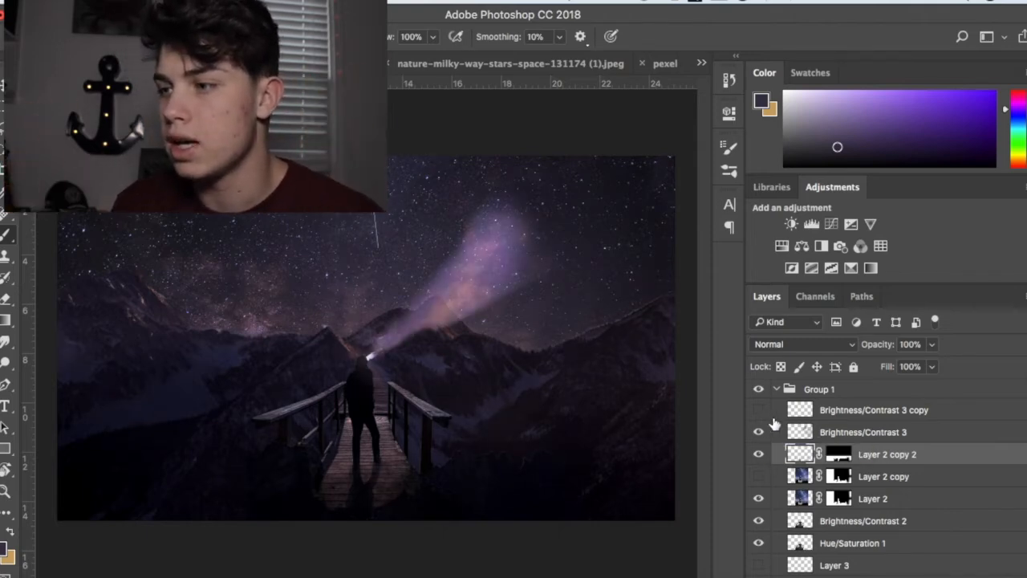
Step: Compare the image with and without the Brightness/Contrast 3 copy layer, and leave that layer visible
click(759, 411)
click(758, 411)
click(758, 411)
click(758, 411)
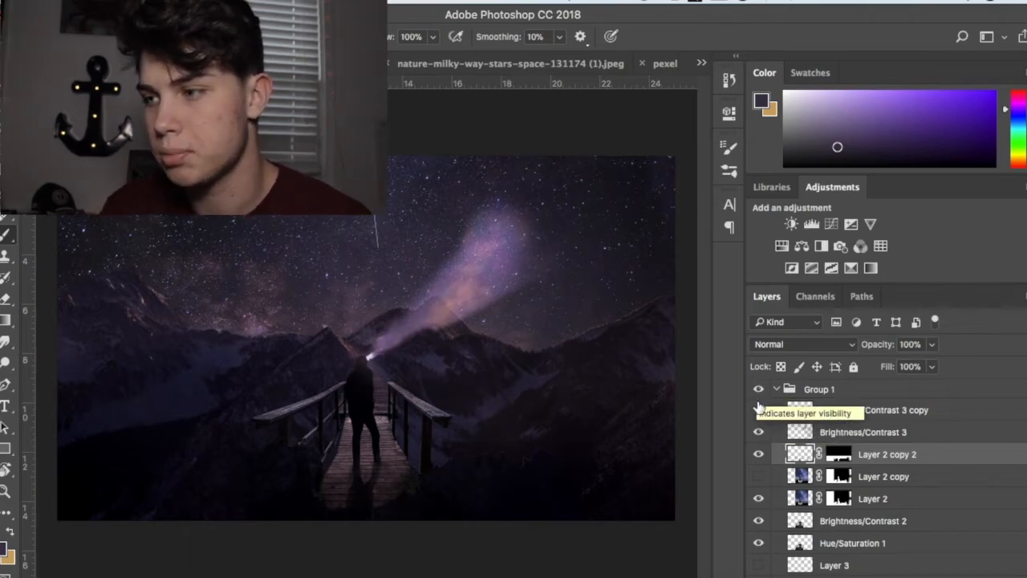
click(761, 410)
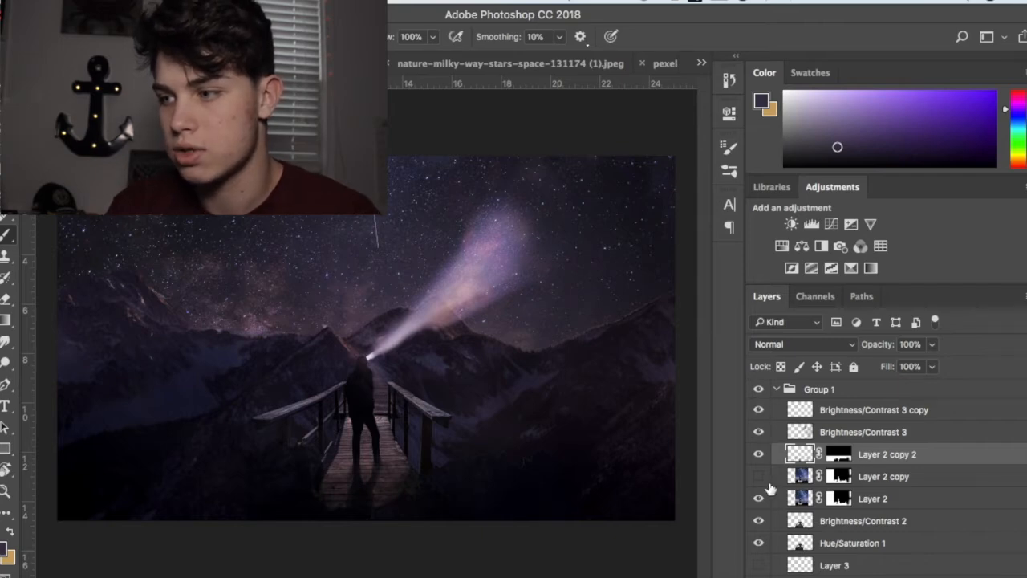
Step: Show the Layer 3 logo in the sky
scroll(795, 505, down, 2)
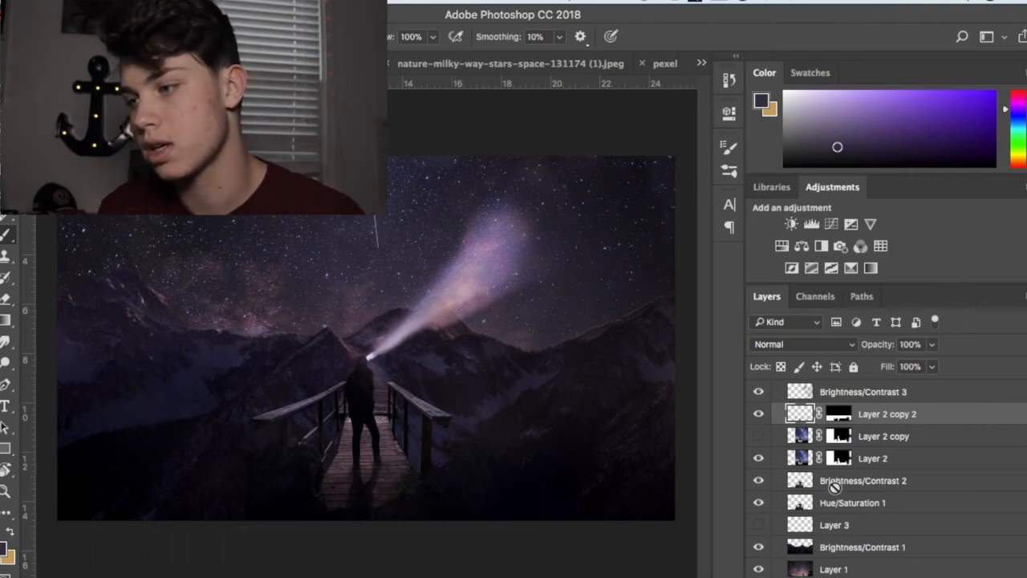
click(758, 525)
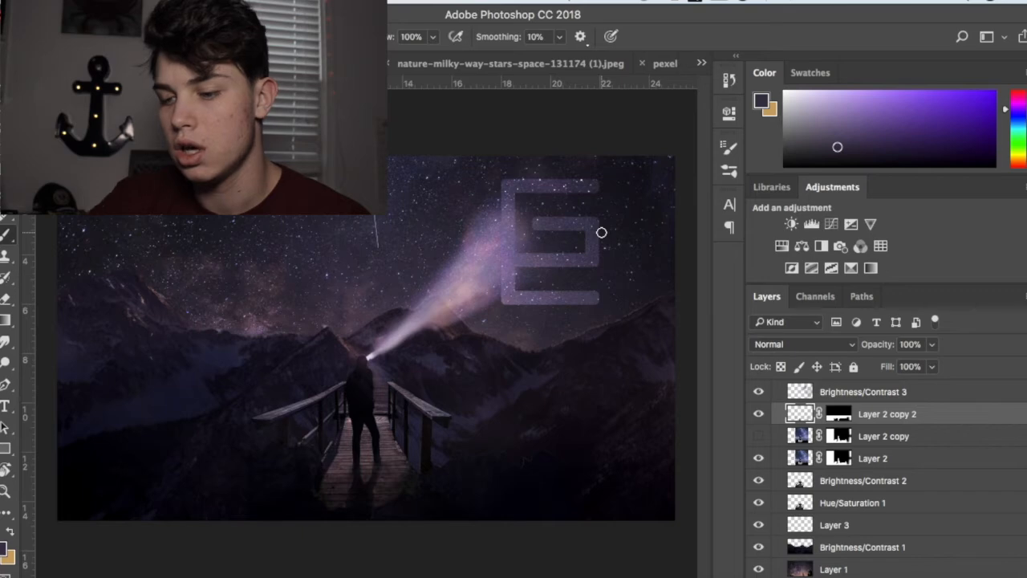
drag(608, 239, 601, 232)
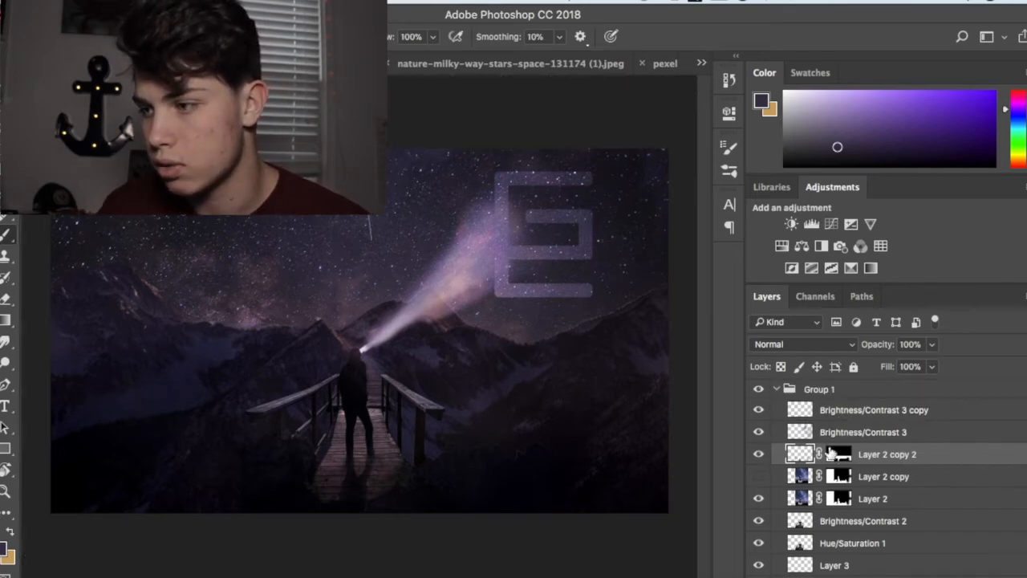
Step: Rotate the Layer 3 logo about 9° clockwise with Free Transform
scroll(823, 478, down, 2)
click(810, 525)
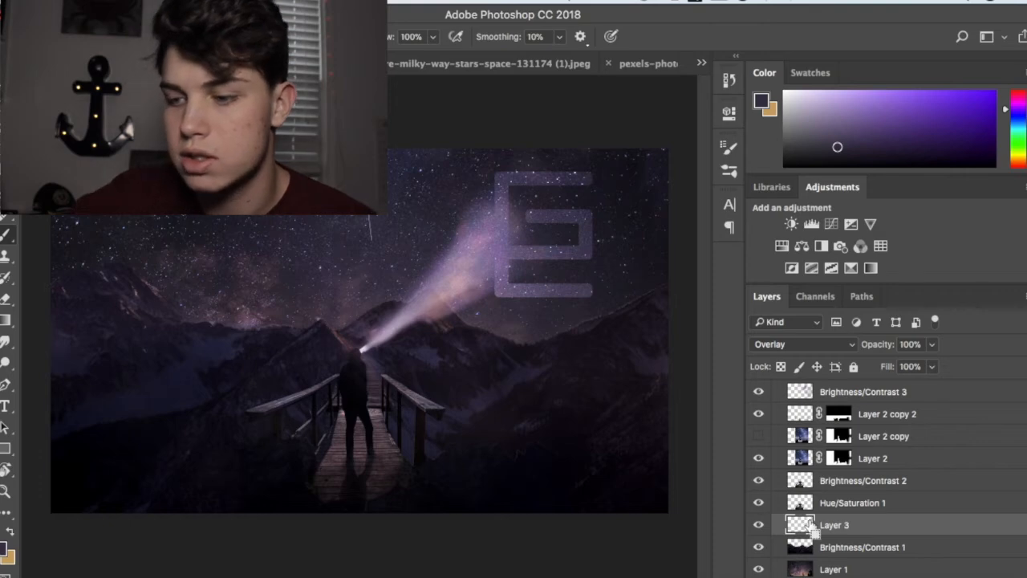
key(ctrl+t)
drag(603, 164, 614, 174)
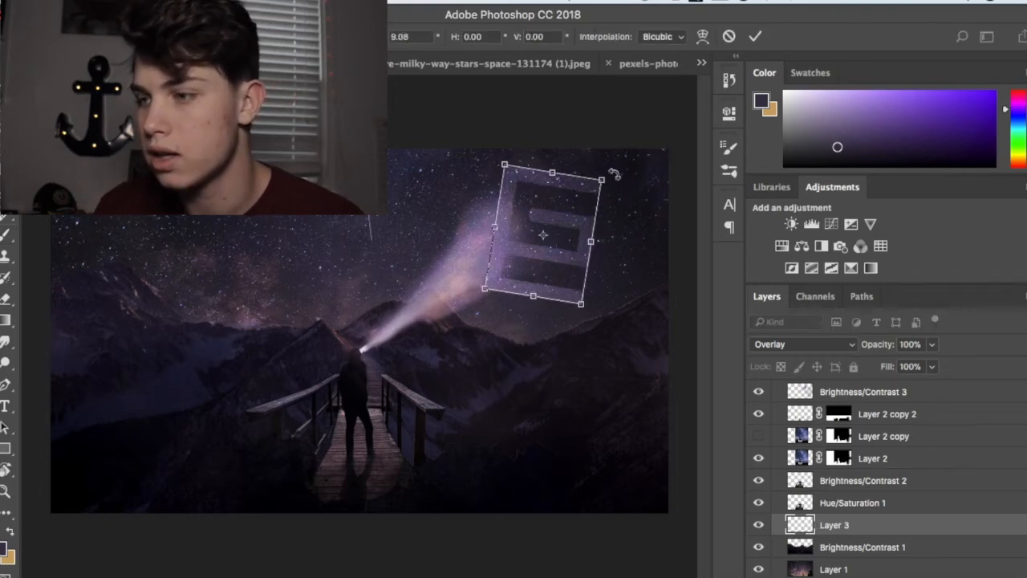
key(Return)
Step: Move the Layer 3 logo slightly higher in the sky with the Move tool
key(v)
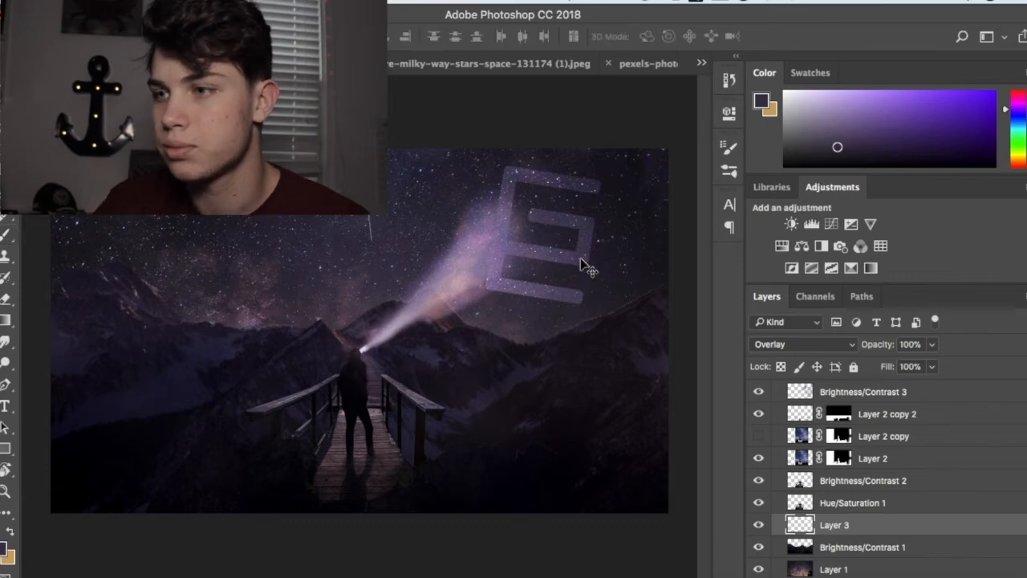
click(580, 258)
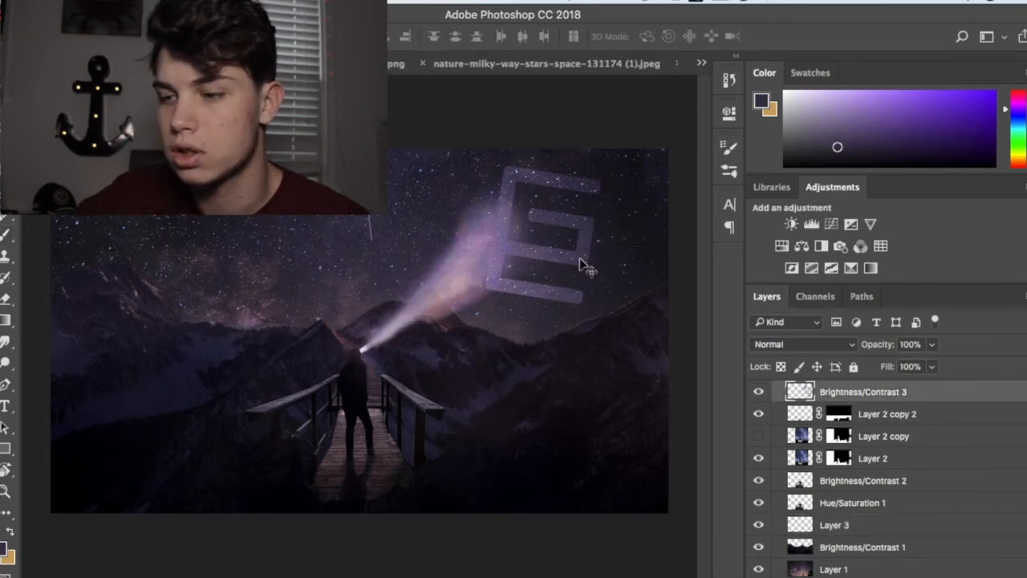
click(828, 532)
drag(592, 222, 596, 229)
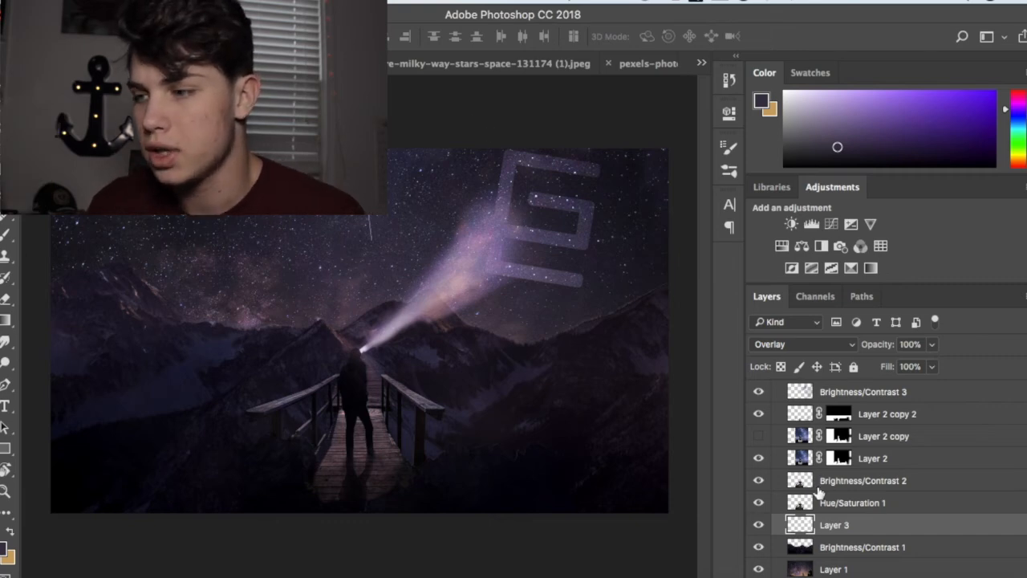
scroll(867, 528, up, 2)
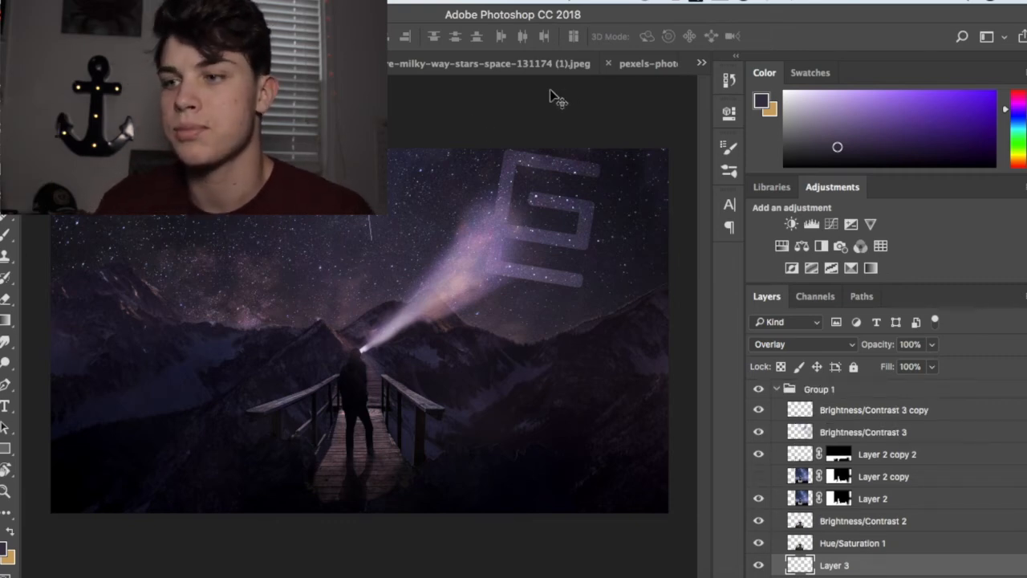
scroll(907, 542, down, 2)
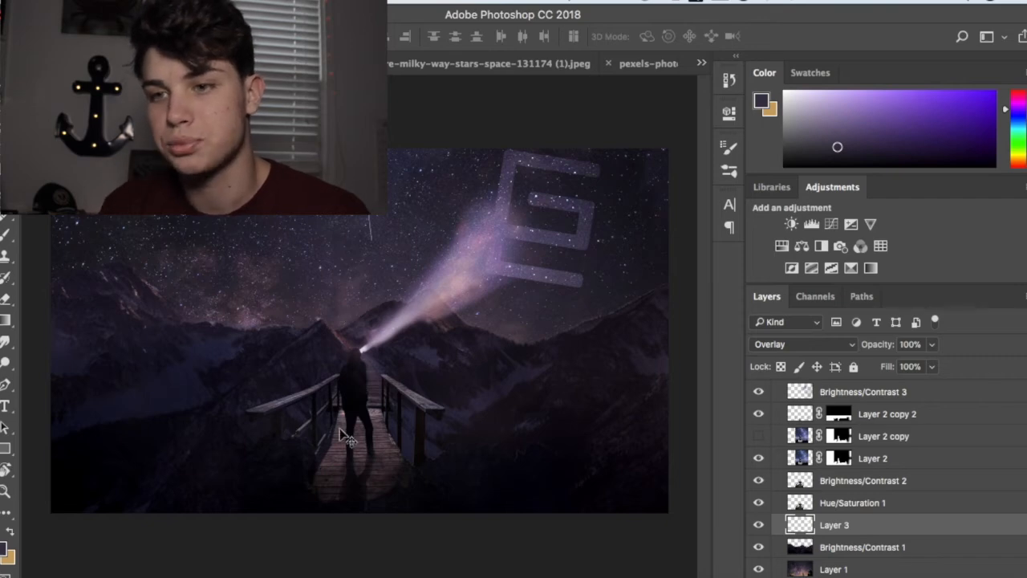
click(6, 257)
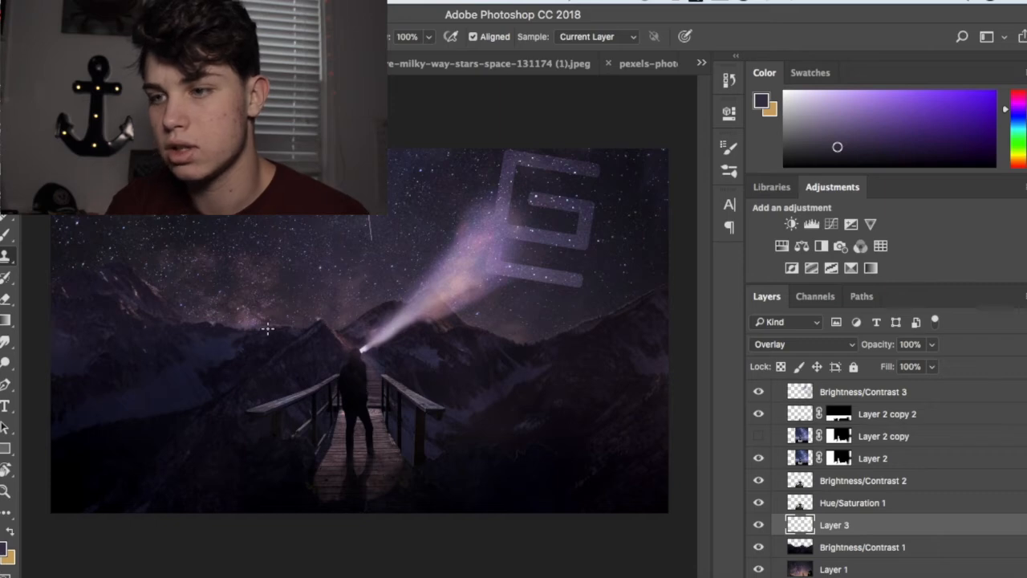
key(v)
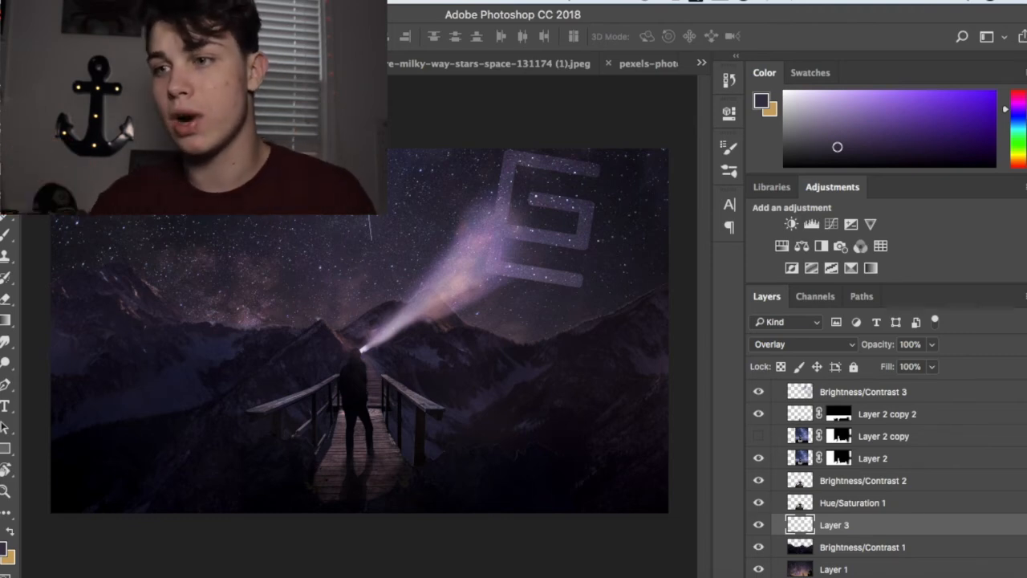
Step: Look at the separate logo document, and set Layer 3's blend mode to Normal back in the composite
click(241, 64)
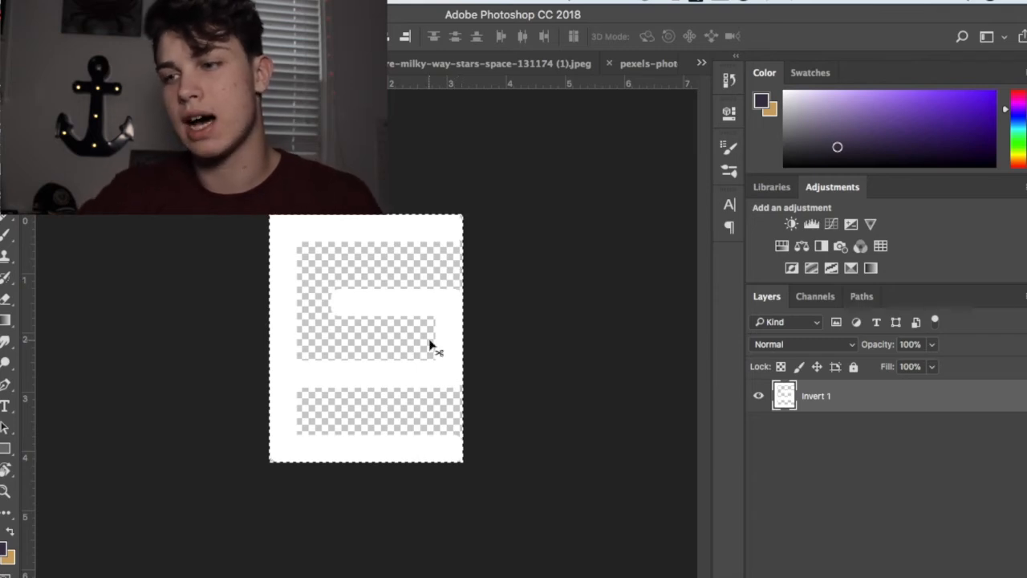
key(a)
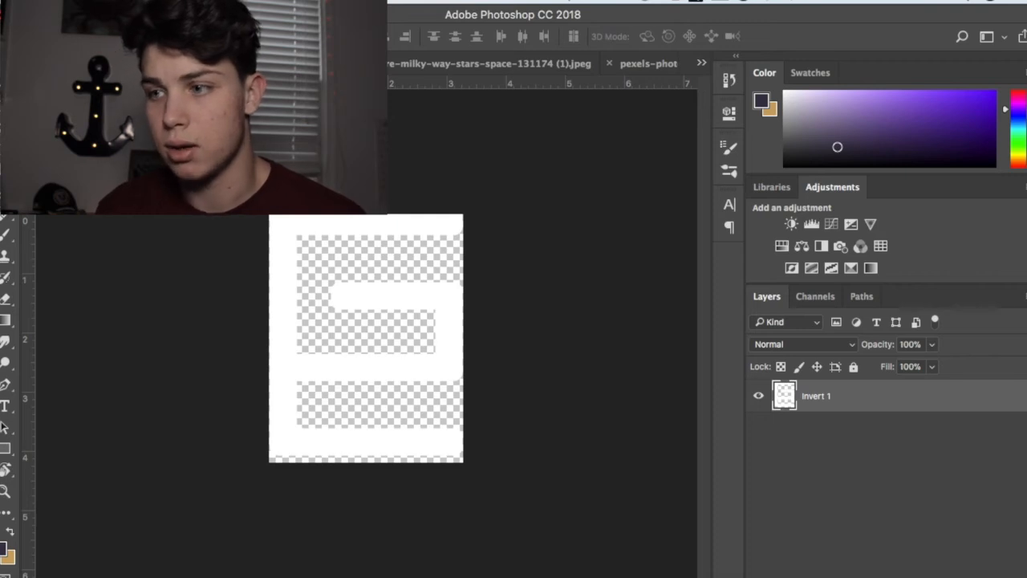
key(ctrl+Tab)
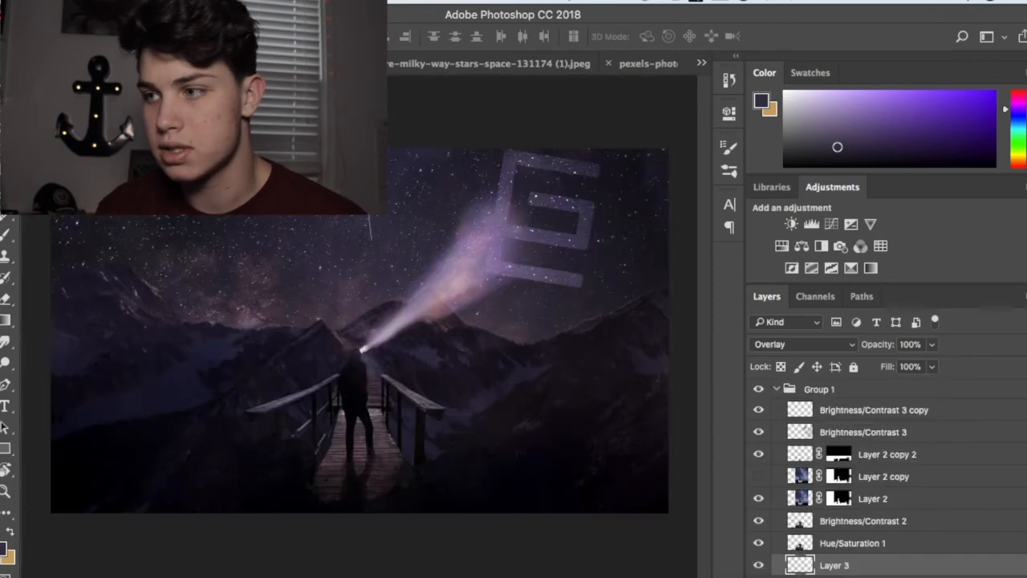
click(820, 344)
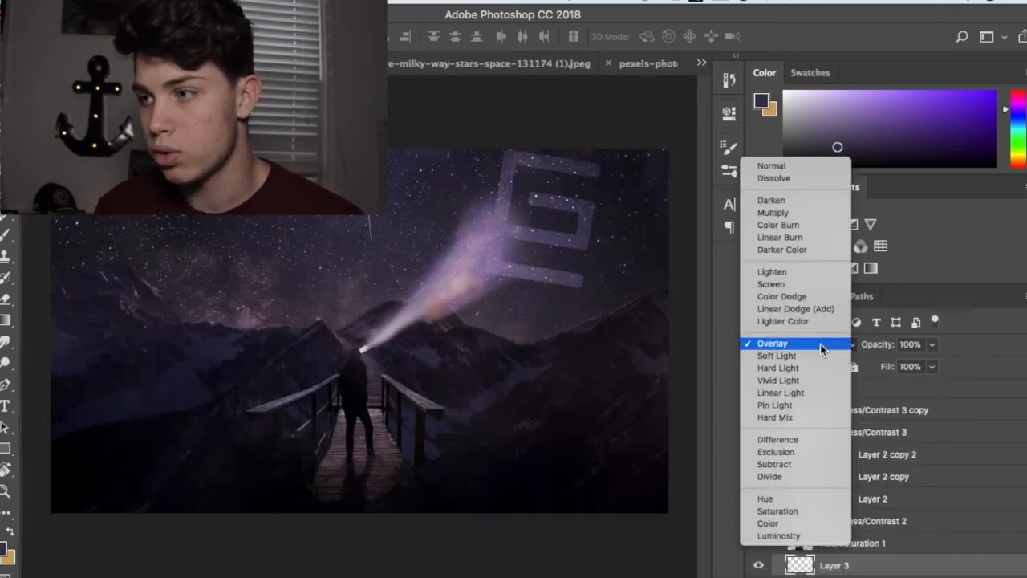
click(808, 166)
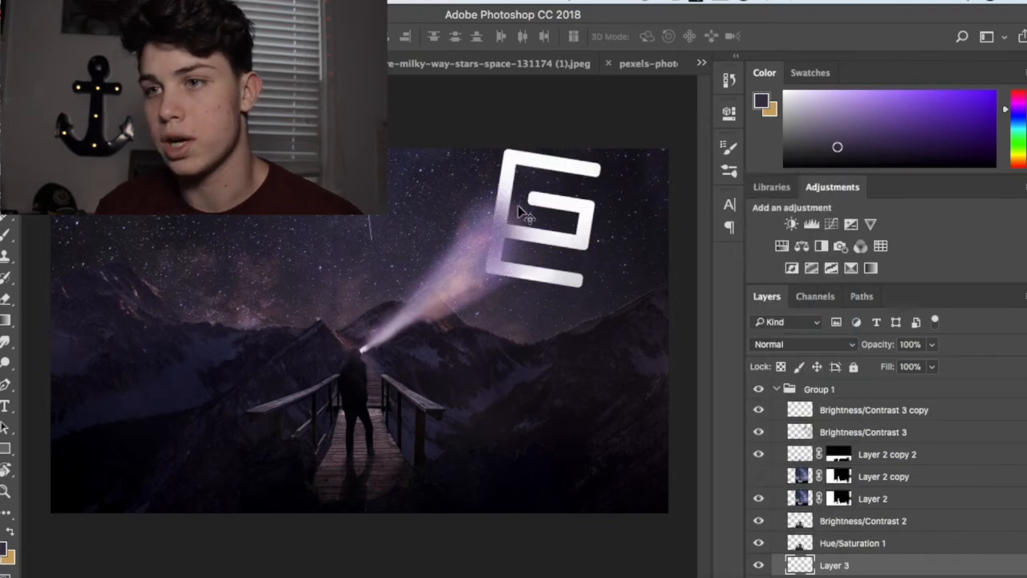
Step: Switch to the logo document and step back through its history to the original black logo on Layer 0
click(309, 63)
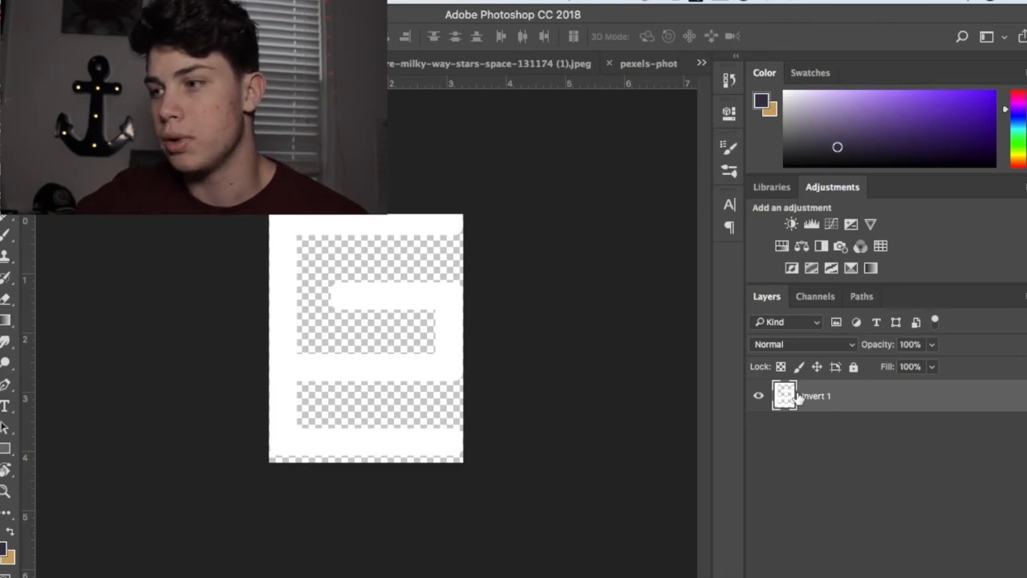
key(super+alt+z)
key(super+alt+z)
key(super+alt+z)
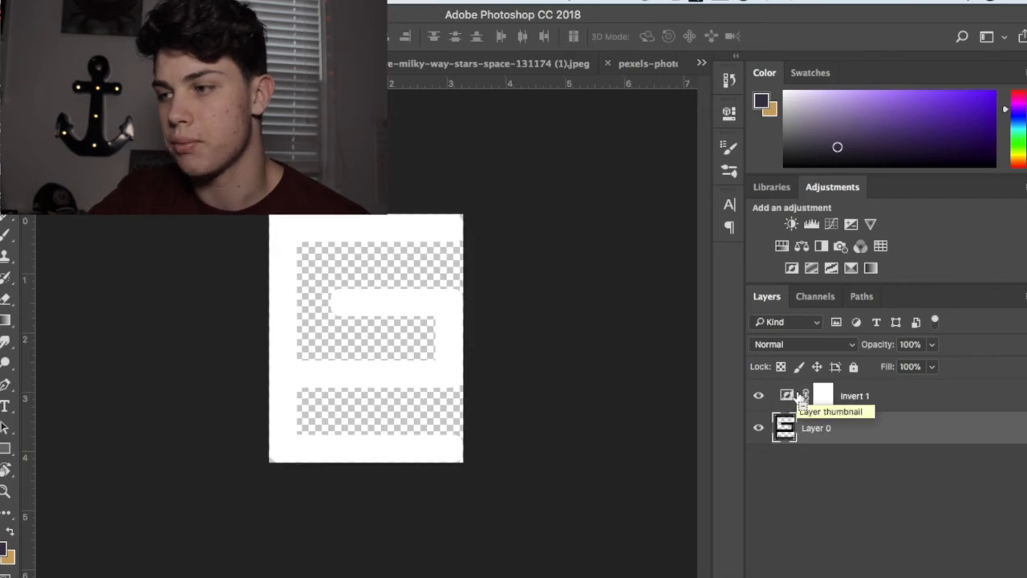
key(super+alt+z)
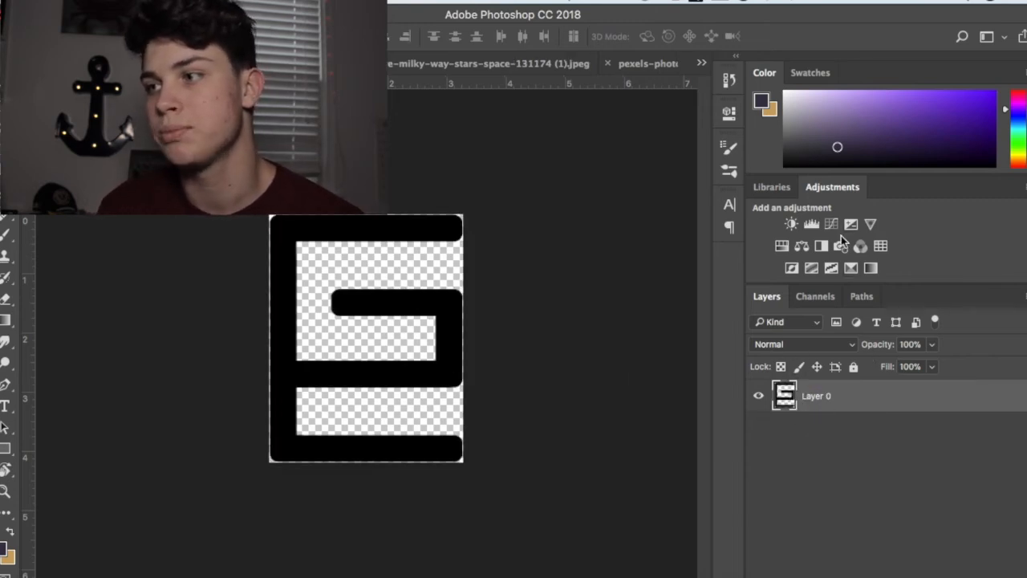
Step: Add an Invert adjustment layer above Layer 0 to turn the black logo white
click(791, 270)
click(702, 109)
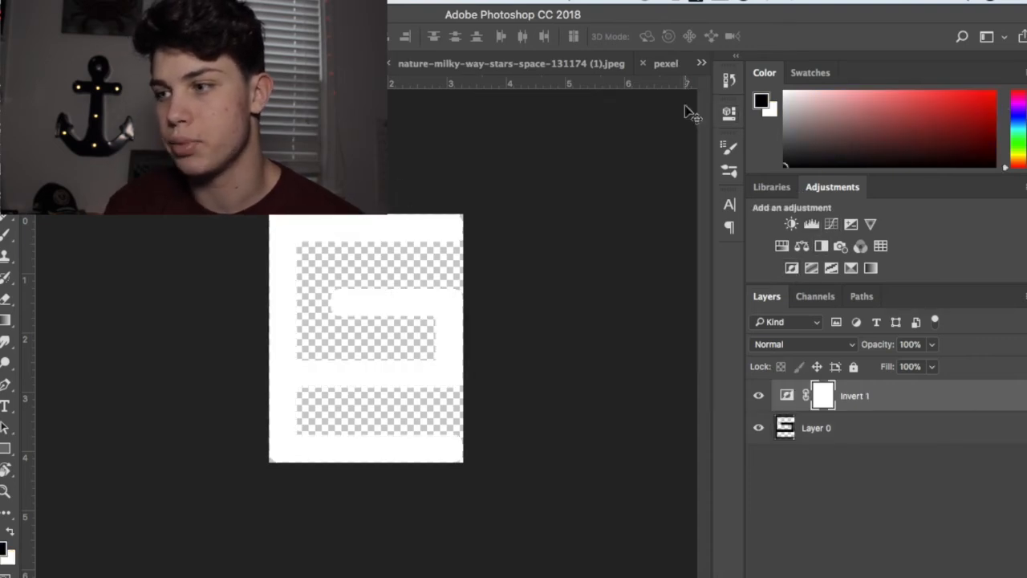
key(a)
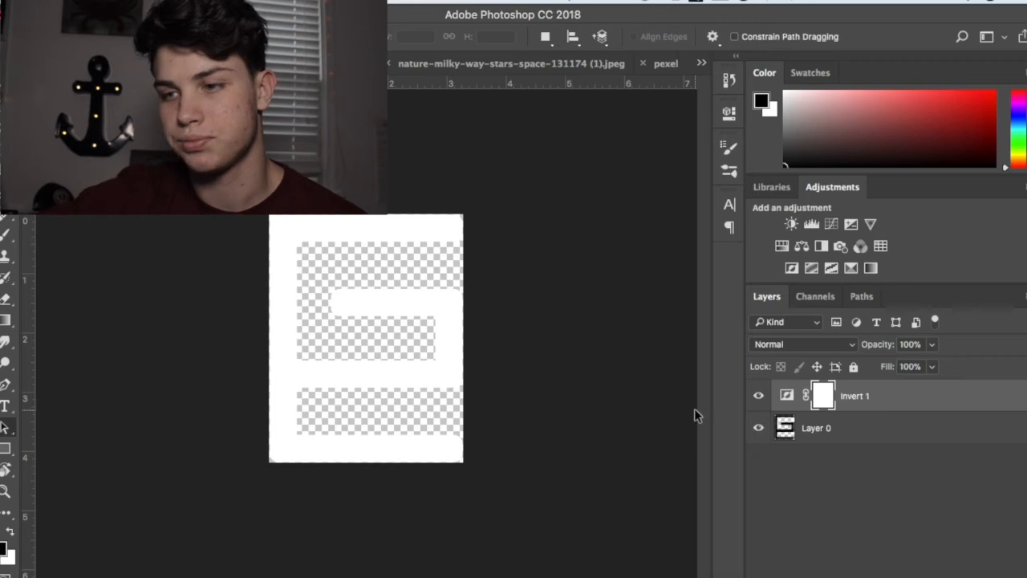
Step: Try copying the whole canvas with only Invert 1 selected into the composite, and undo the paste
key(super+a)
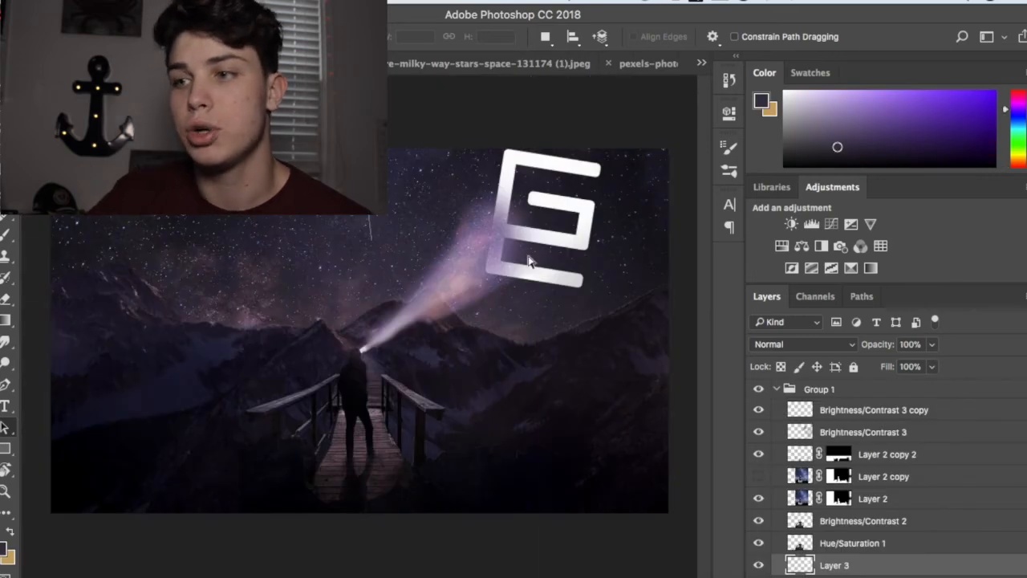
key(super+v)
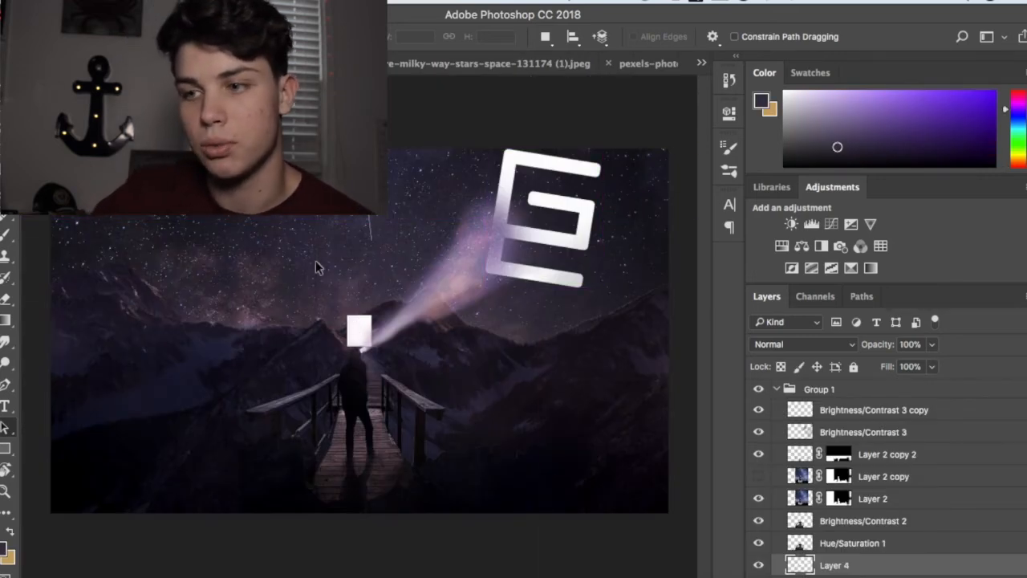
key(super+z)
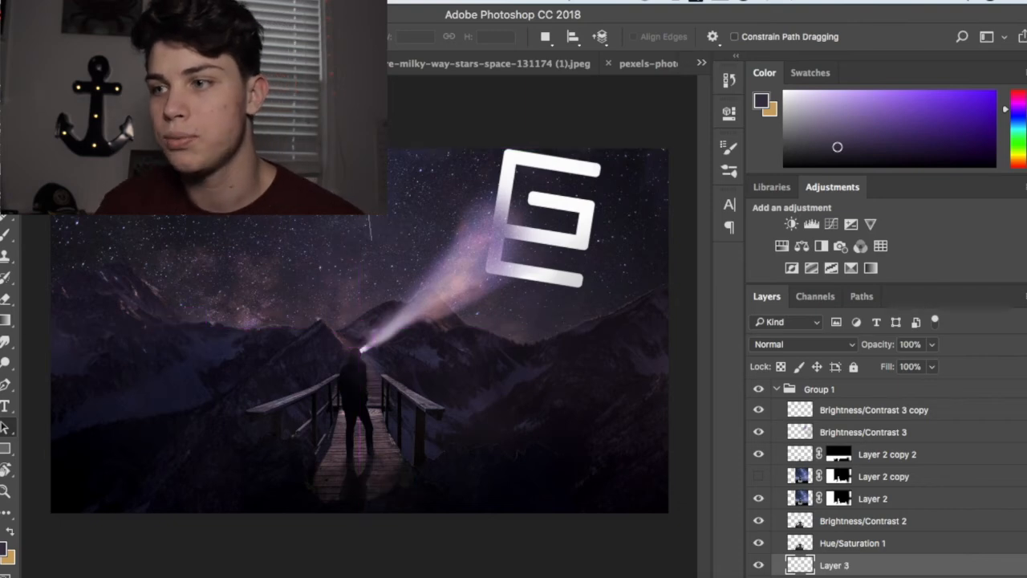
Step: Return to the logo document and merge Invert 1 with Layer 0 into a single layer
key(ctrl+Tab)
click(854, 454)
click(828, 429)
shift+click(857, 406)
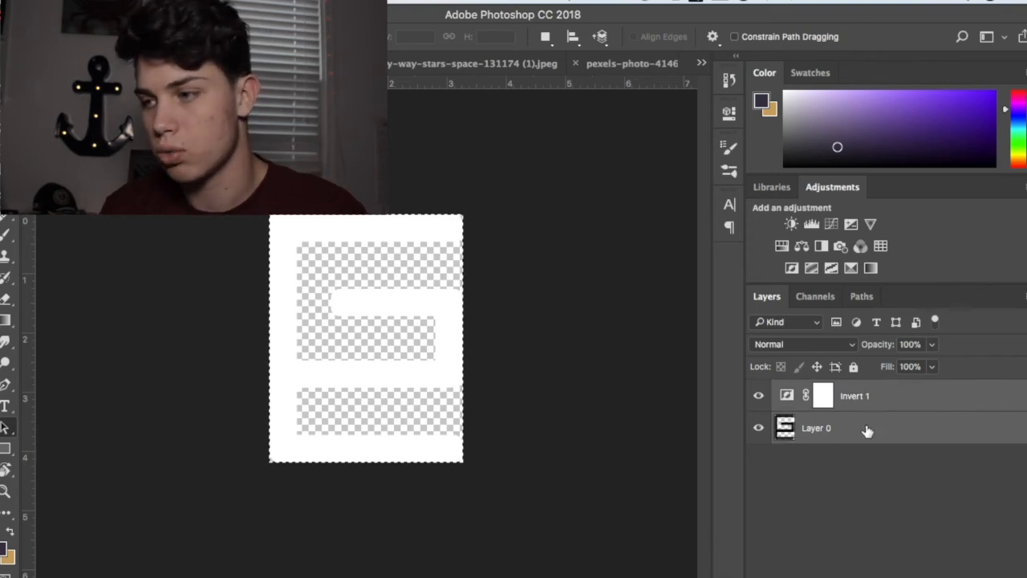
right_click(867, 430)
scroll(760, 503, down, 4)
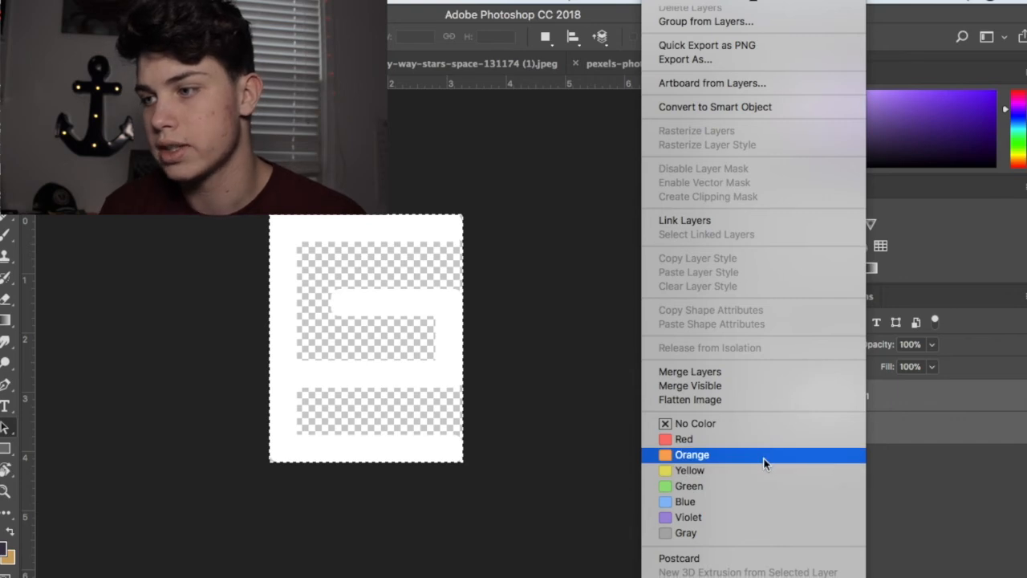
click(704, 371)
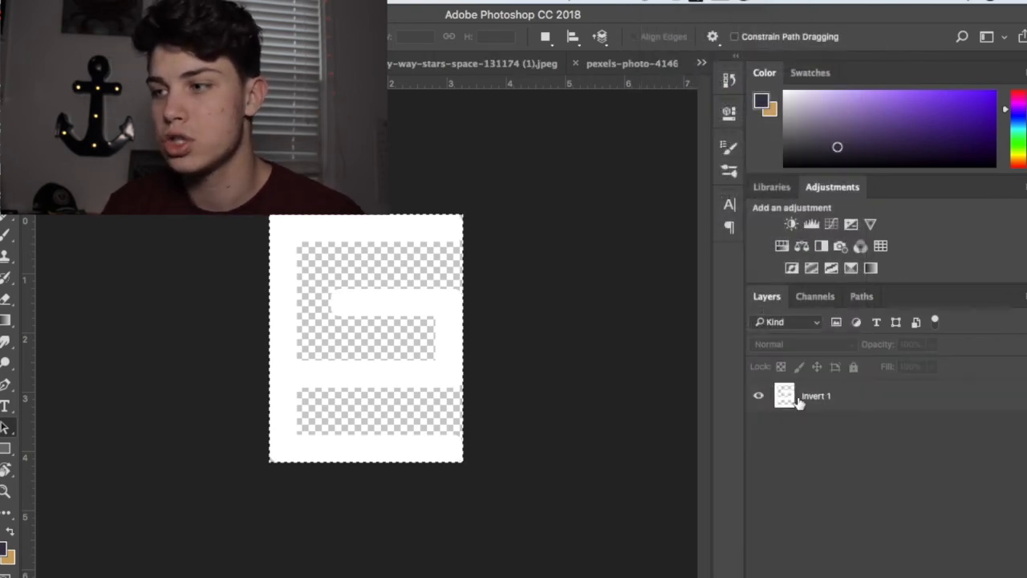
Step: Toggle the merged Invert 1 layer's visibility to check the white logo, and leave it visible
click(758, 397)
click(759, 397)
click(759, 397)
click(758, 397)
click(758, 397)
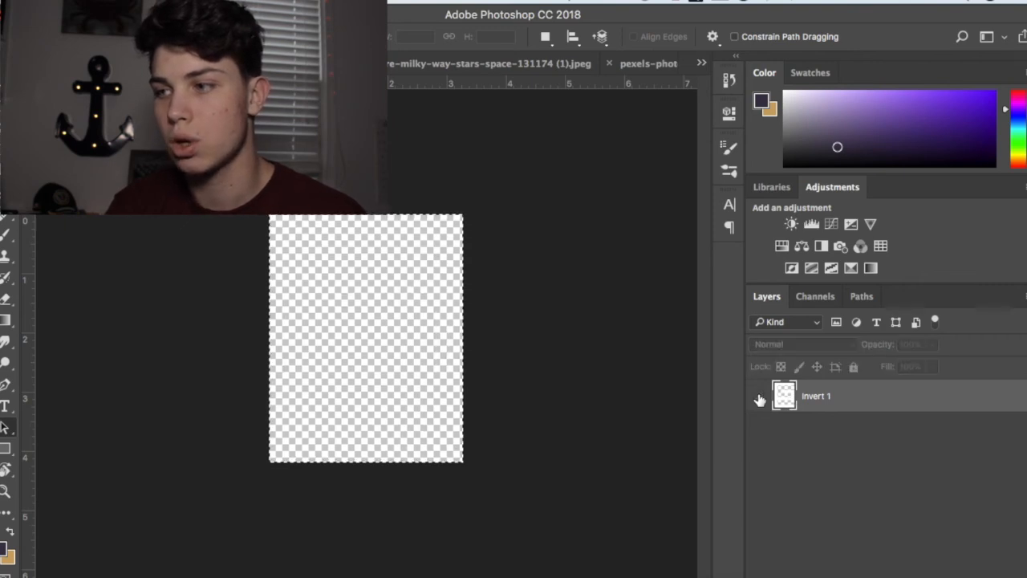
click(759, 397)
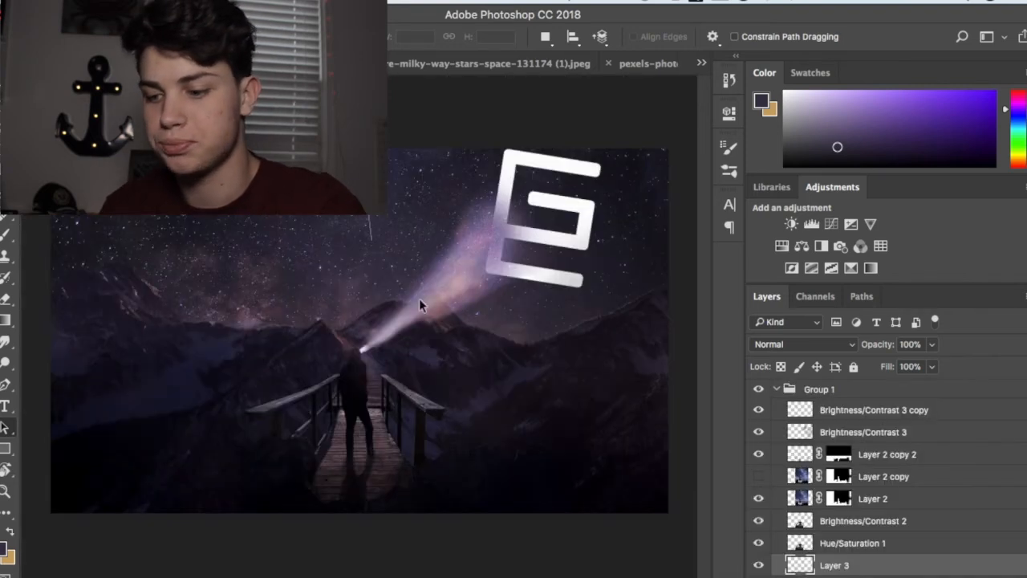
Step: Paste the merged white logo into the composite, and undo the paste
key(super+v)
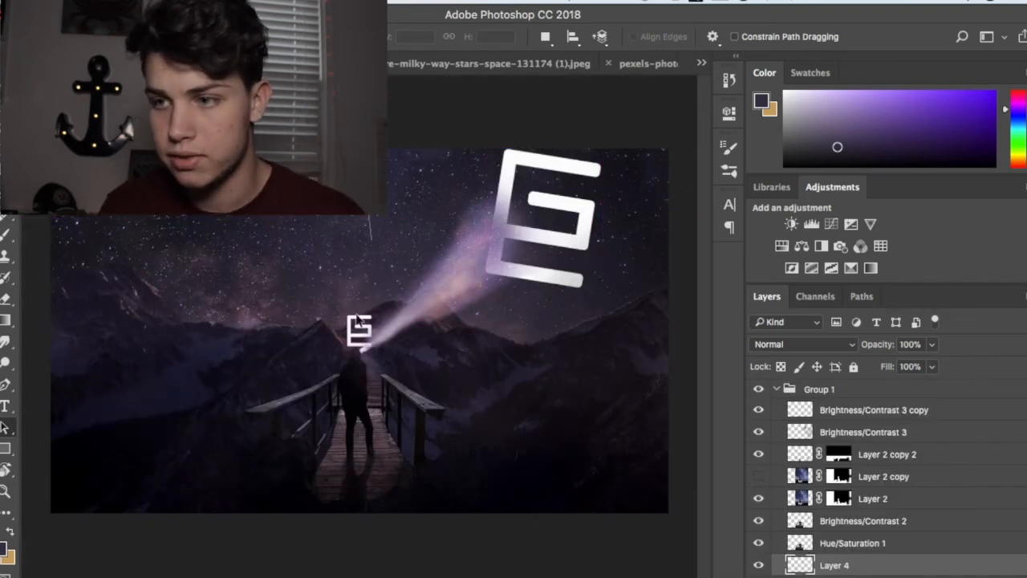
key(super+z)
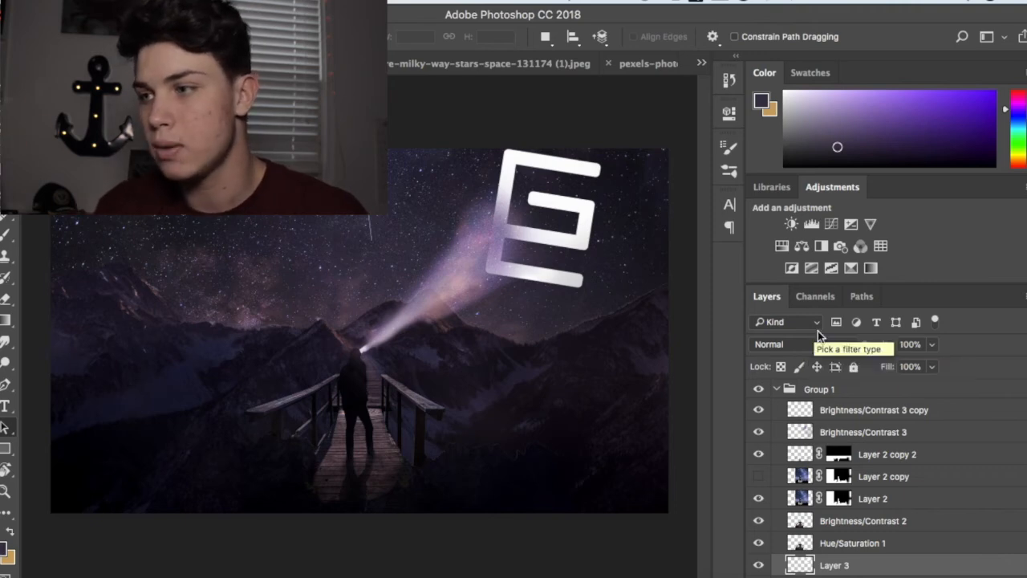
Step: Set Layer 3's blend mode to Overlay
click(816, 351)
click(812, 523)
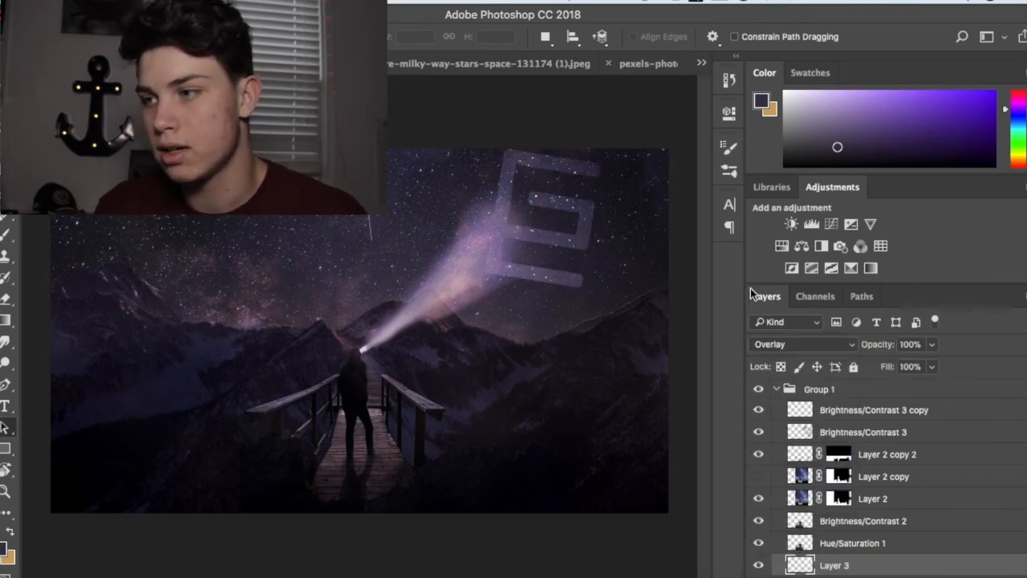